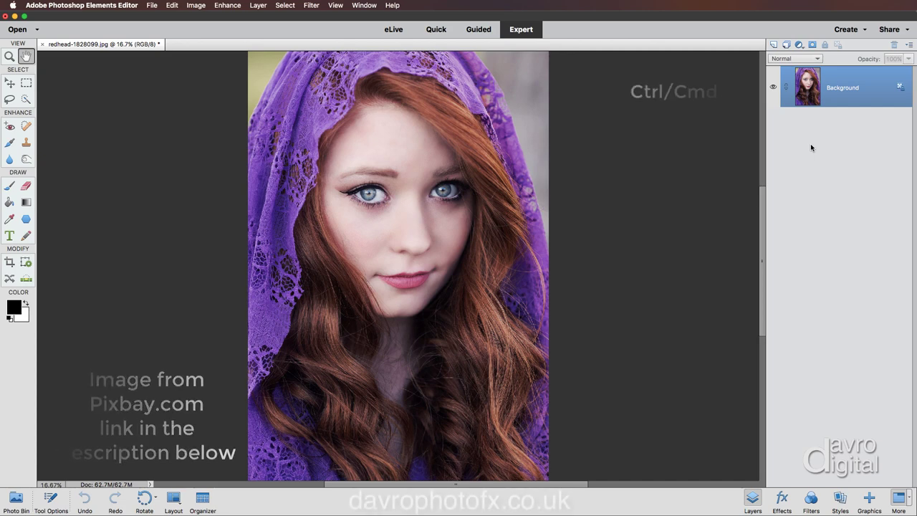
Duplicate the Background layer under the name B/W and remove all color from the copy
key(super+j)
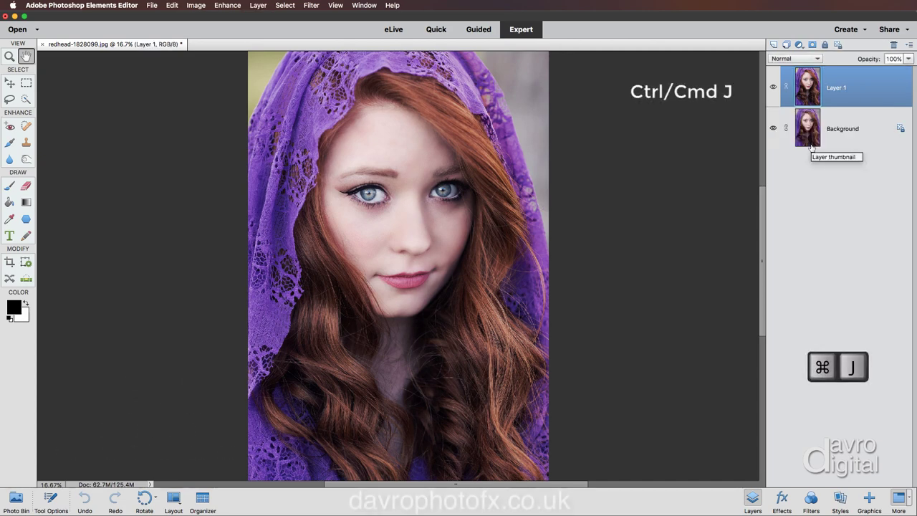
double_click(837, 87)
text(B/W)
key(Return)
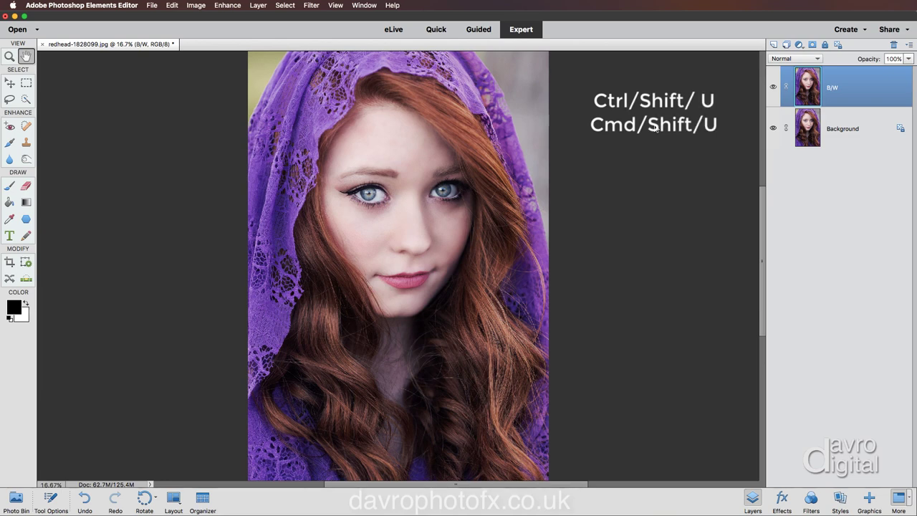
key(super+shift+u)
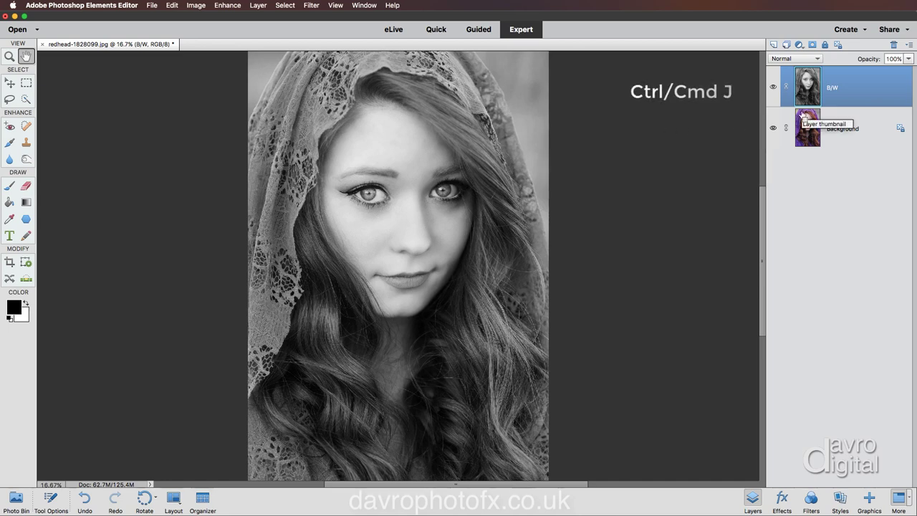
Duplicate the B/W layer and name the copy Negative
key(super+j)
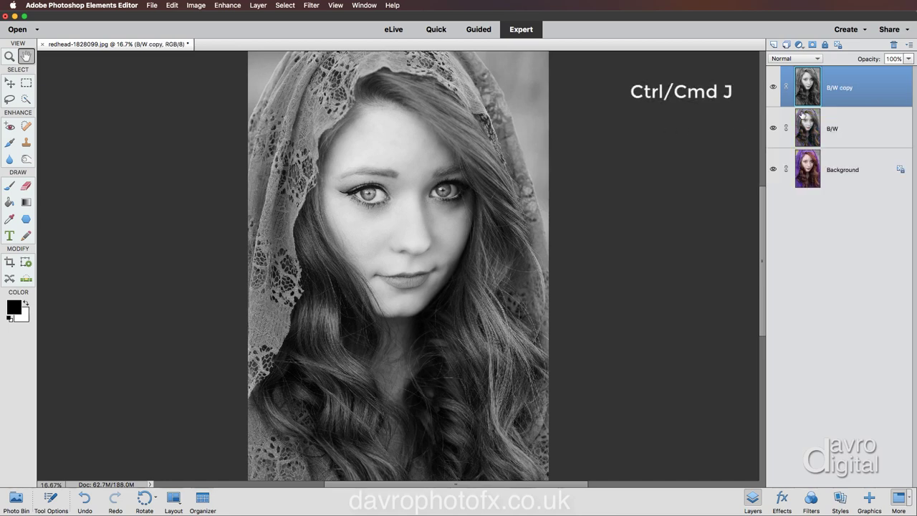
double_click(835, 87)
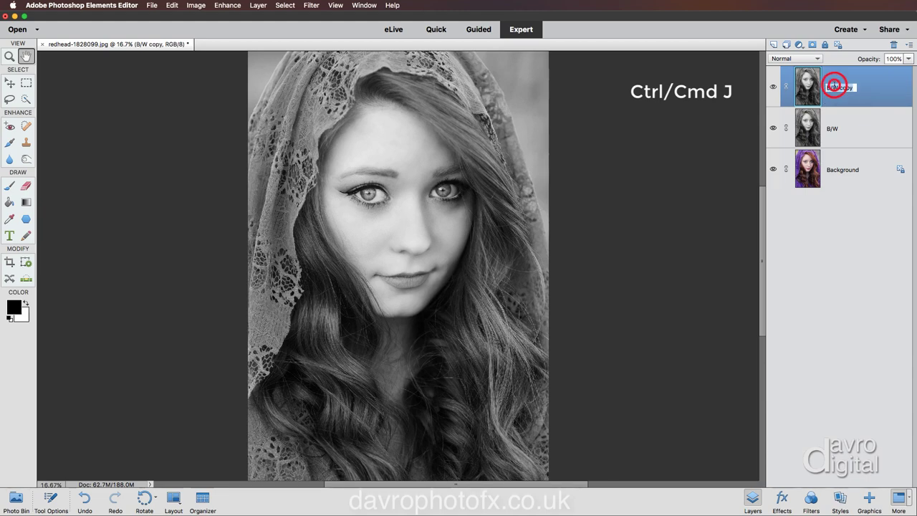
text(N)
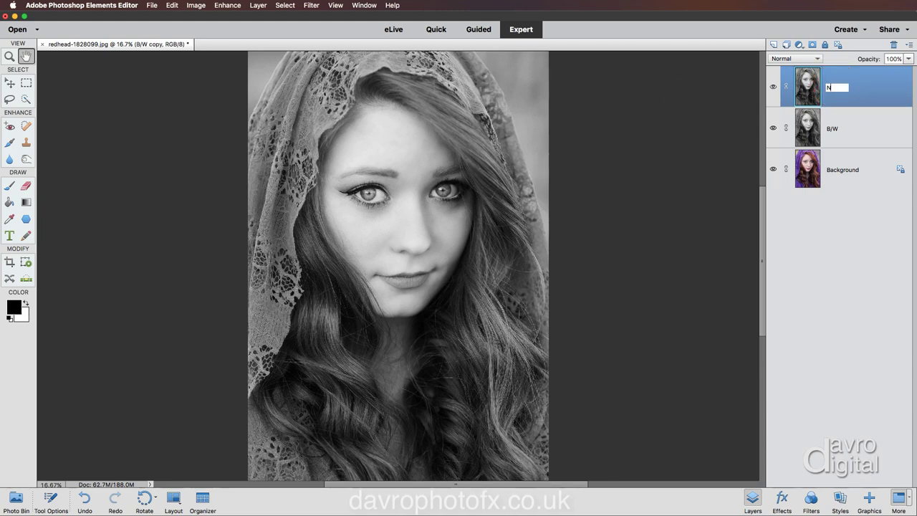
text(egative)
key(Return)
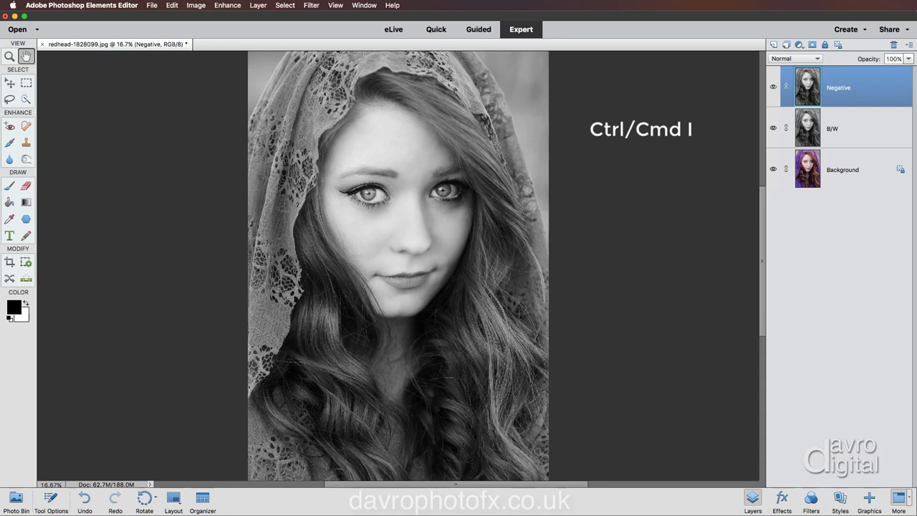
Invert the Negative layer and set its blend mode to Color Dodge
key(super+i)
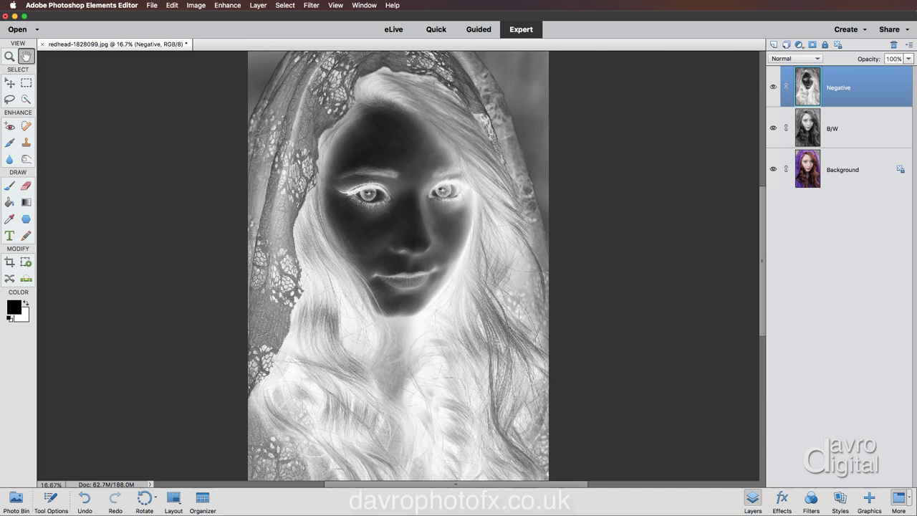
click(805, 61)
click(792, 143)
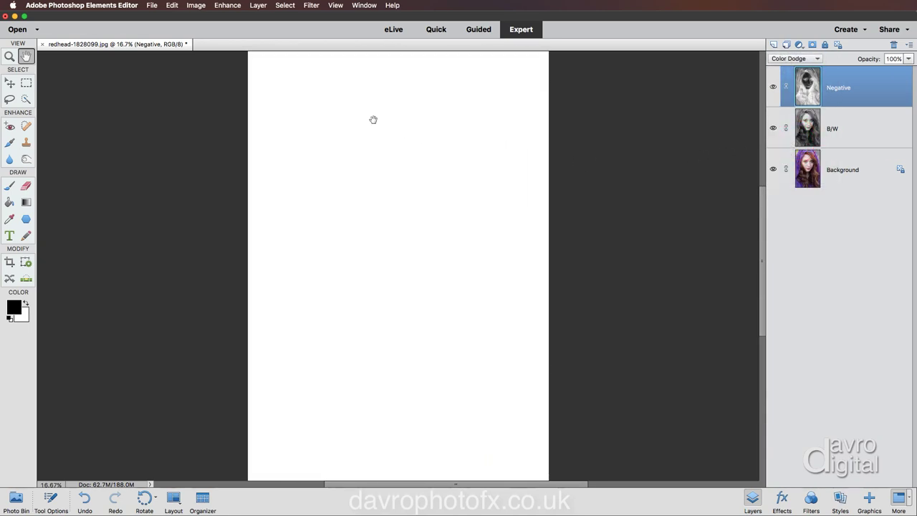
Open the Motion Blur filter for the Negative layer, with the portrait's face enlarged in the image preview
click(312, 6)
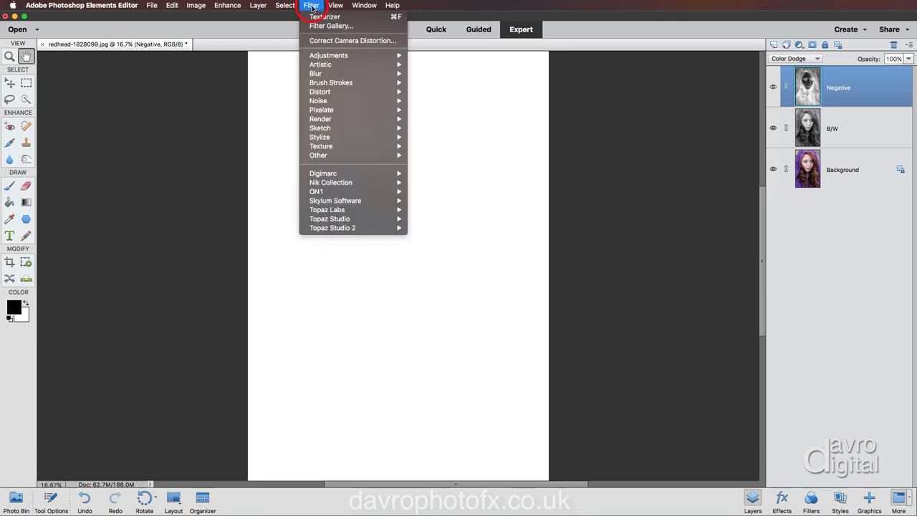
mouse_move(315, 74)
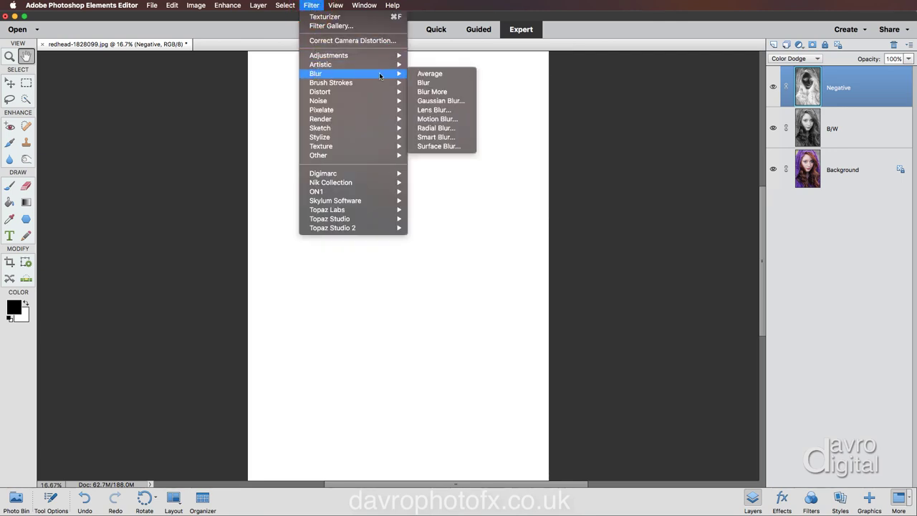
click(435, 119)
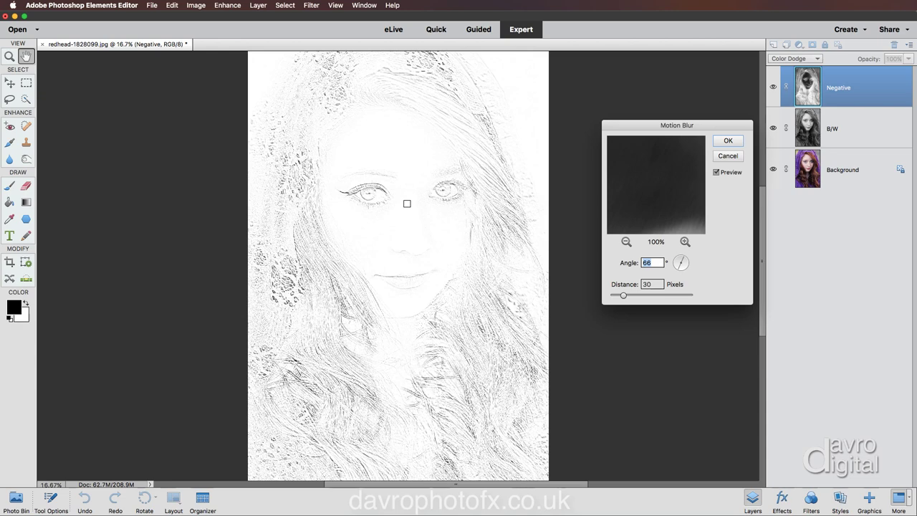
key(super)
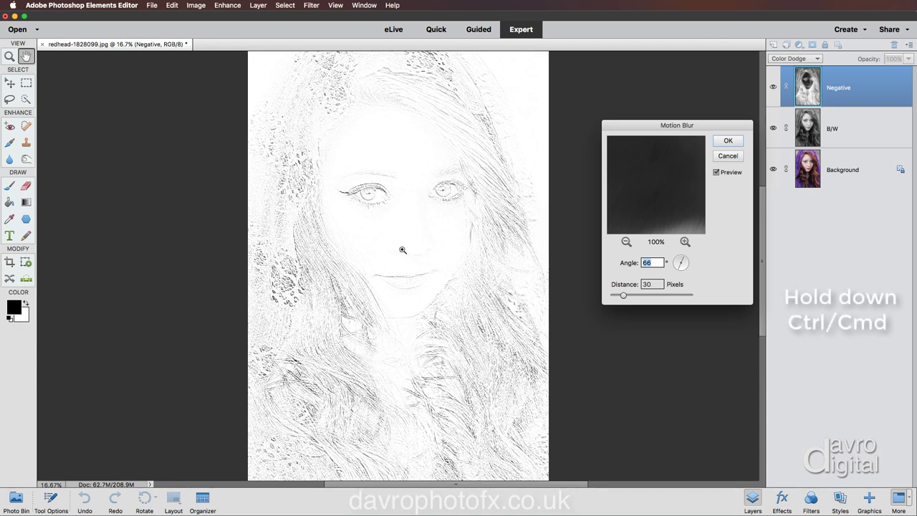
super+click(402, 249)
super+click(403, 249)
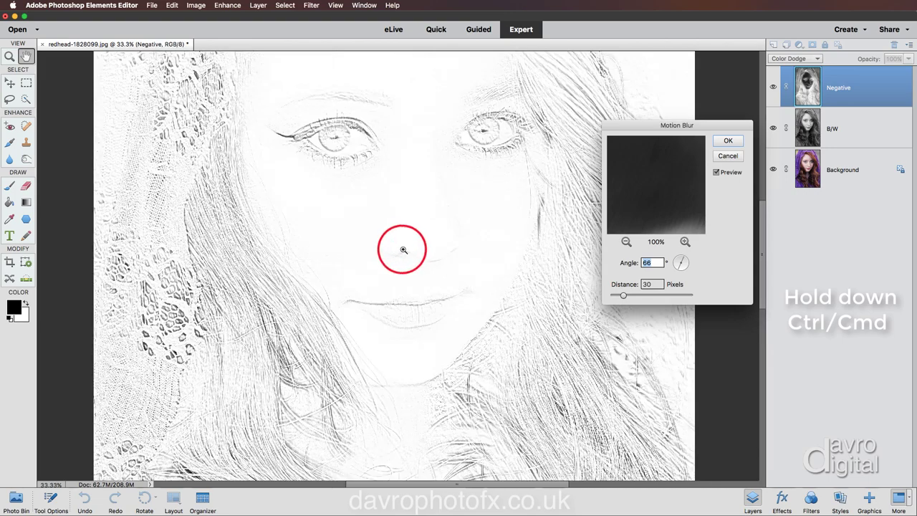
drag(430, 277, 392, 277)
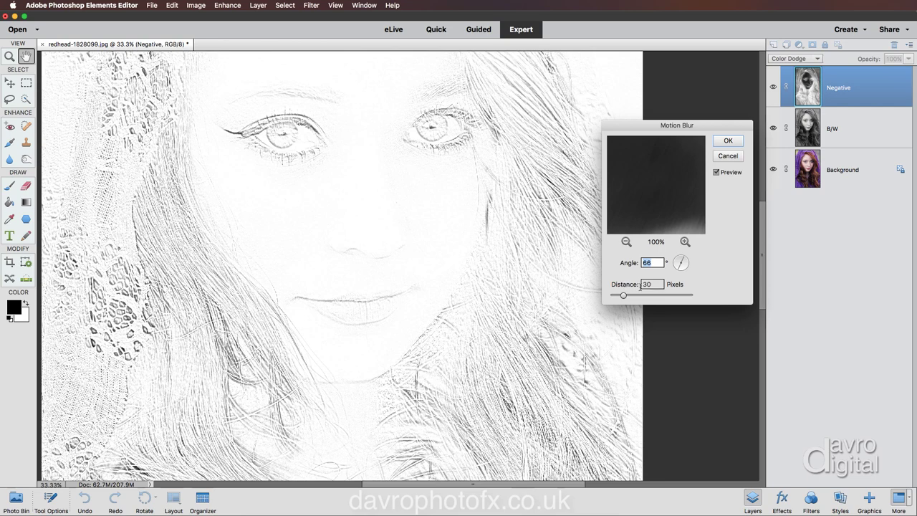
Try Motion Blur angles of -66 and -79 degrees and a distance of 14 pixels
drag(680, 270, 683, 270)
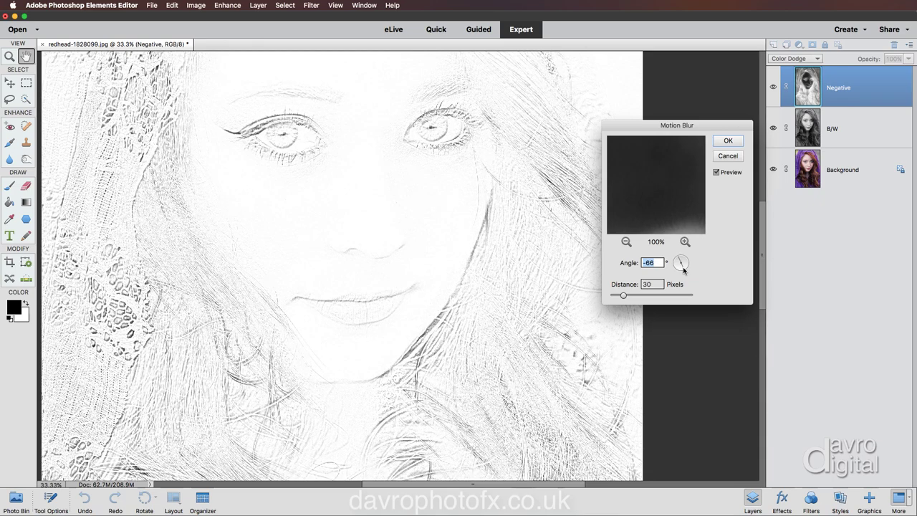
click(642, 295)
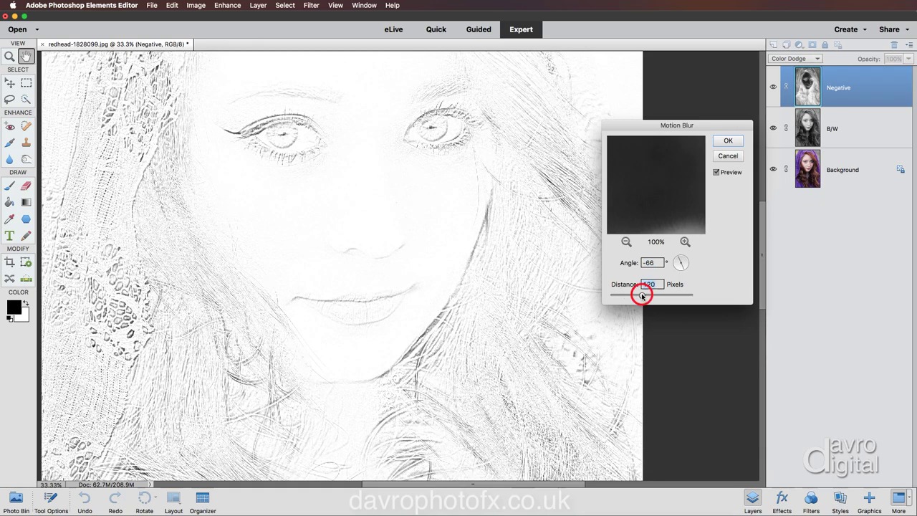
click(615, 296)
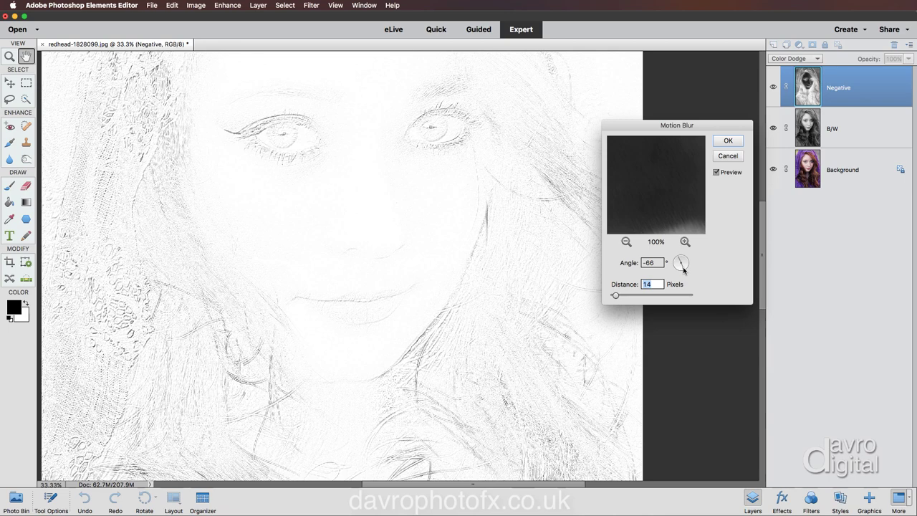
drag(684, 270, 682, 270)
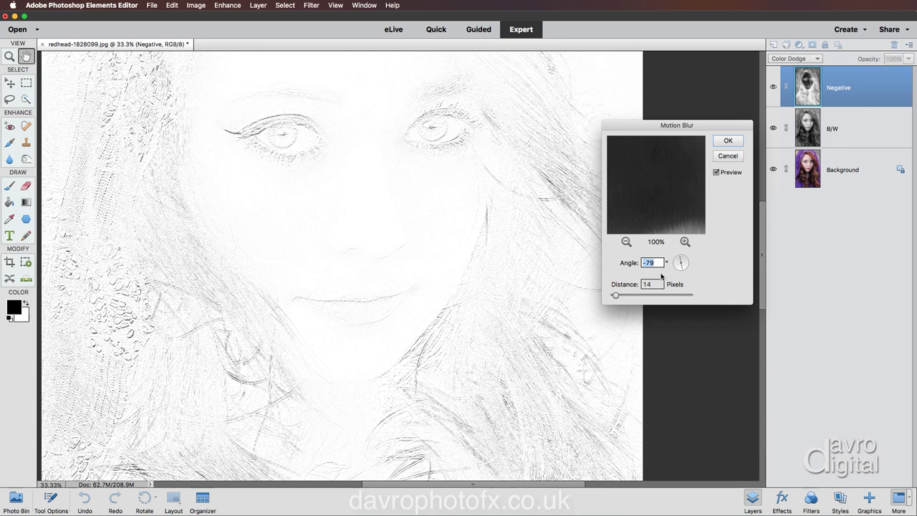
Apply the Motion Blur to the Negative layer with a 66-degree angle and a distance of 30 pixels
text(66)
click(658, 285)
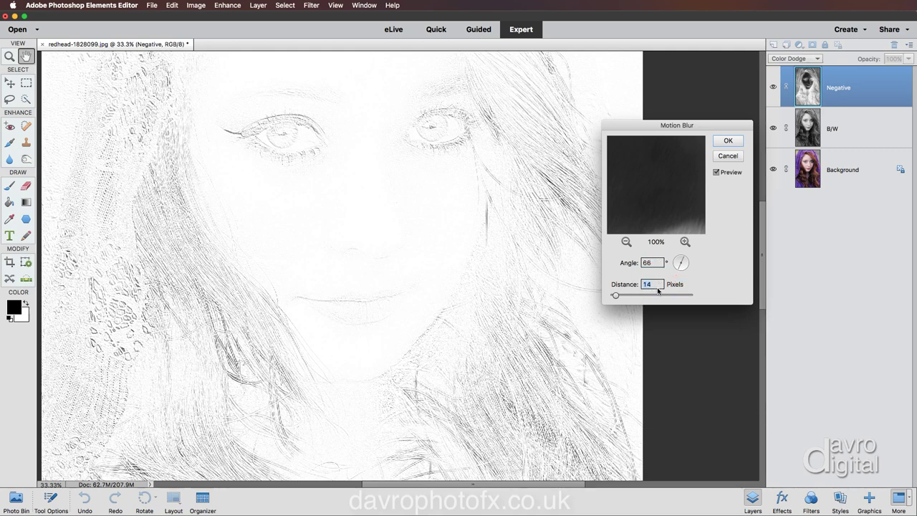
text(30)
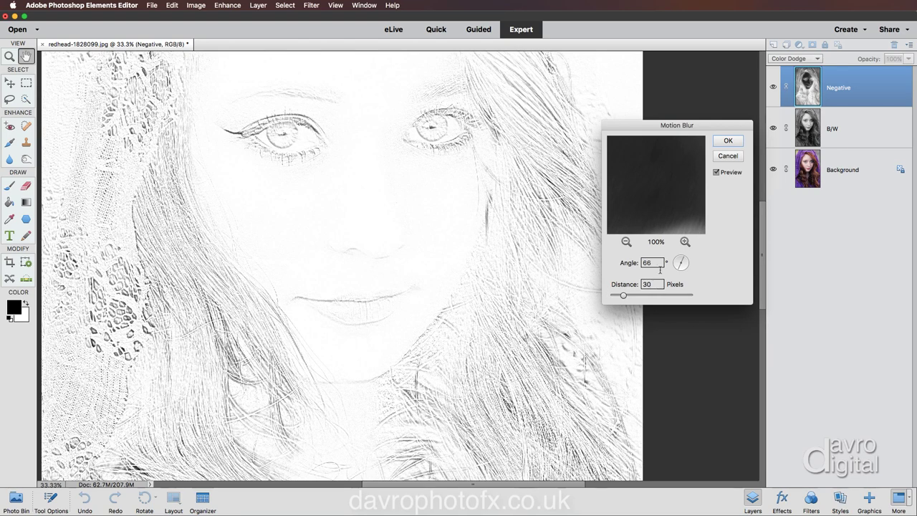
click(728, 142)
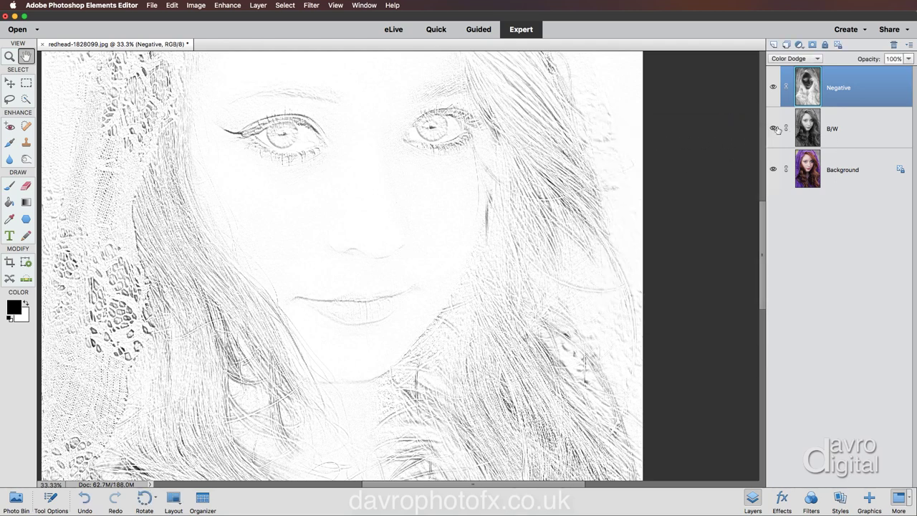
Inspect the blurred Negative layer on its own by temporarily hiding the B/W and Background layers
drag(774, 129, 773, 169)
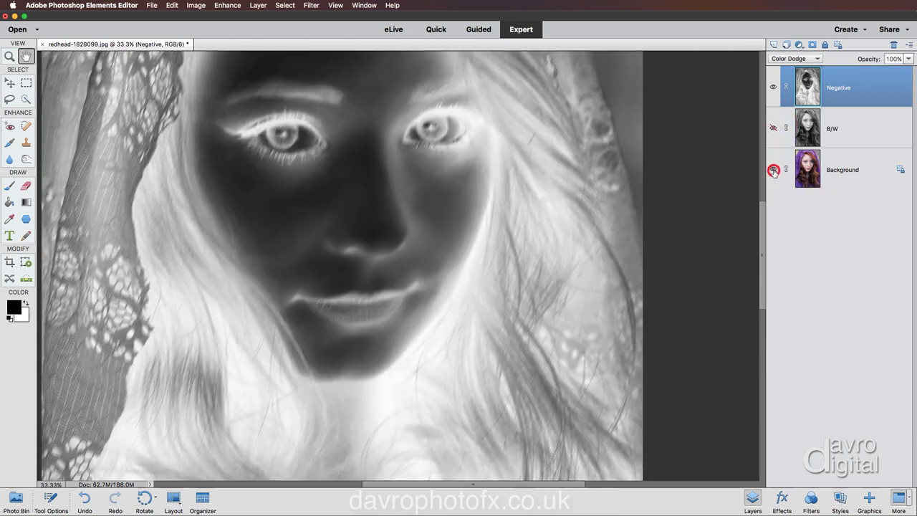
drag(773, 170, 774, 128)
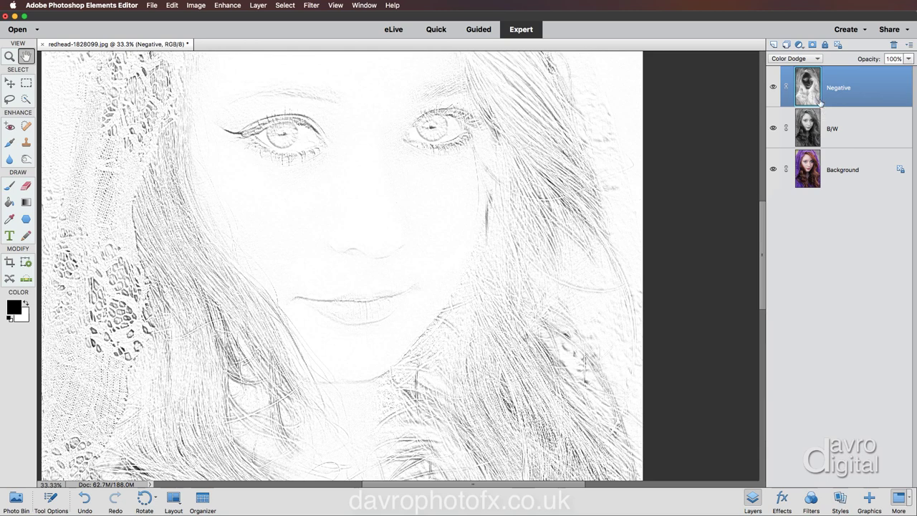
Merge a copy of all visible layers onto a new layer above Negative, keeping the originals, and name it Sketch
click(774, 45)
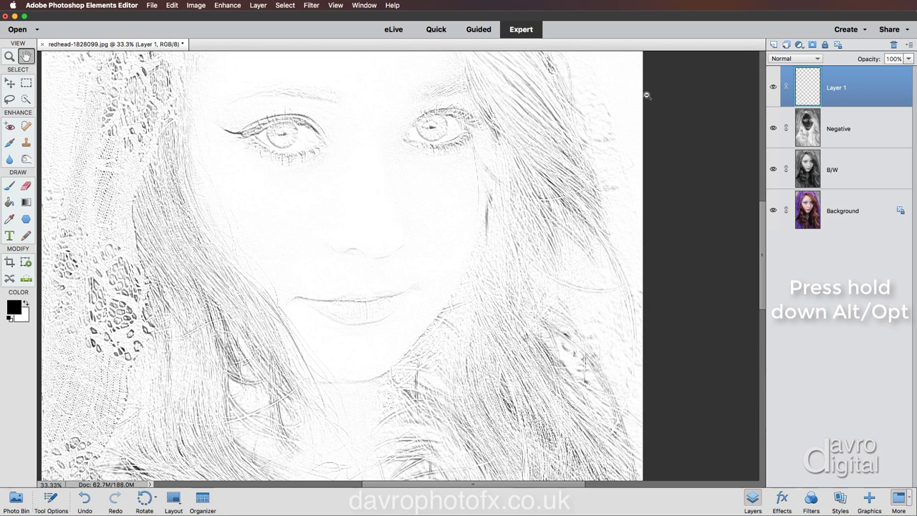
click(259, 6)
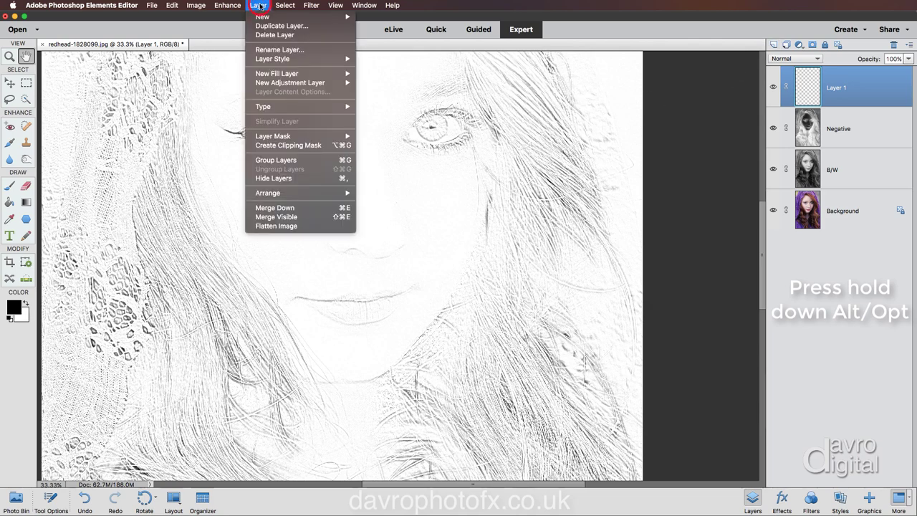
alt+click(292, 218)
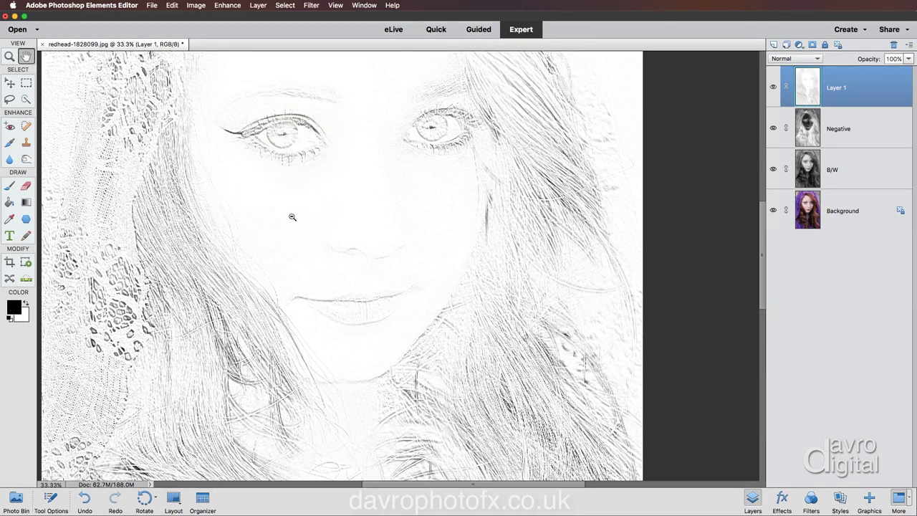
mouse_move(775, 128)
mouse_down()
mouse_move(773, 172)
mouse_move(776, 110)
mouse_up()
click(773, 87)
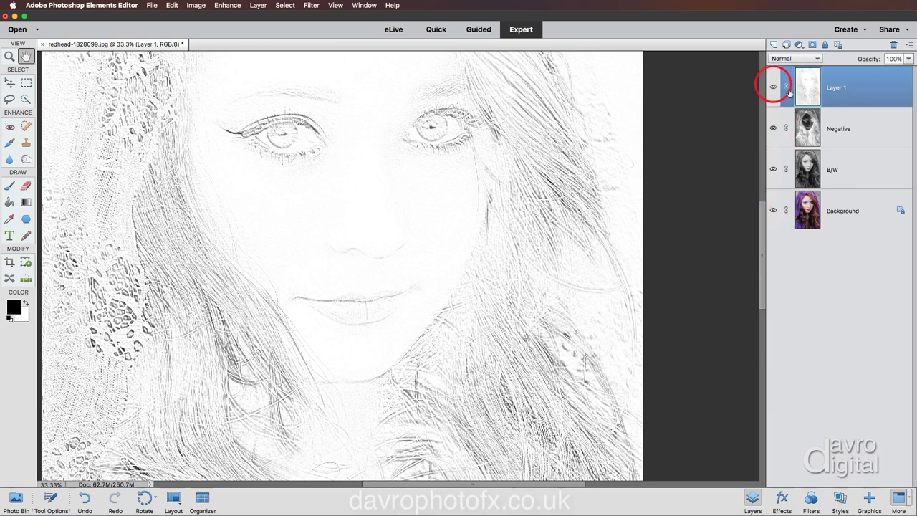
double_click(837, 86)
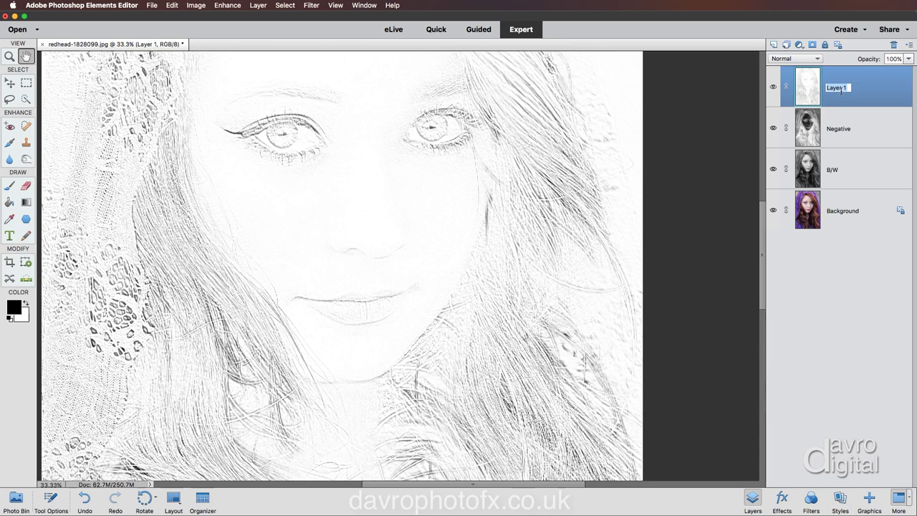
text(Sketch)
key(Return)
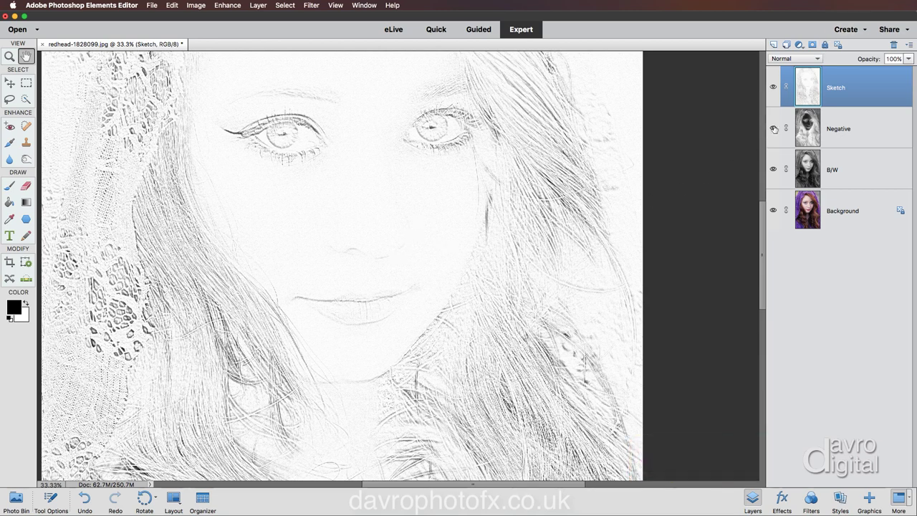
Add an empty layer above Sketch and set its blend mode to Soft Light
click(774, 45)
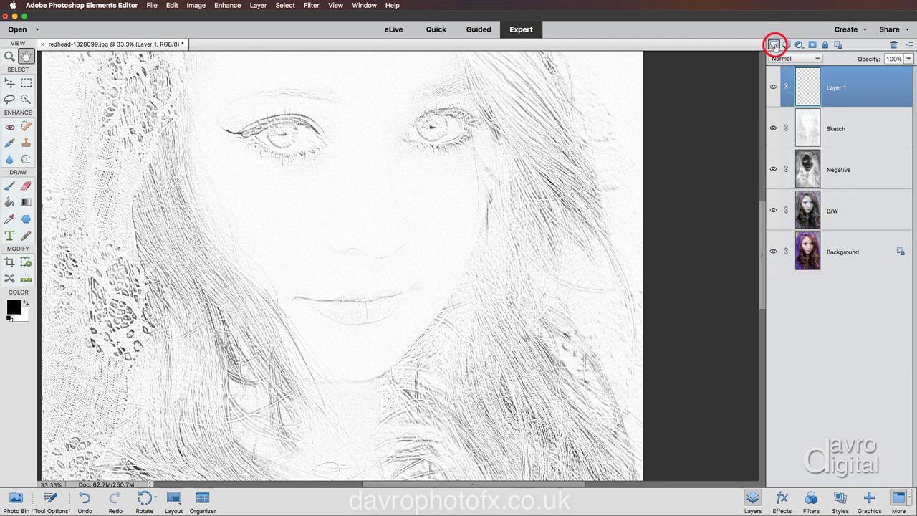
click(787, 60)
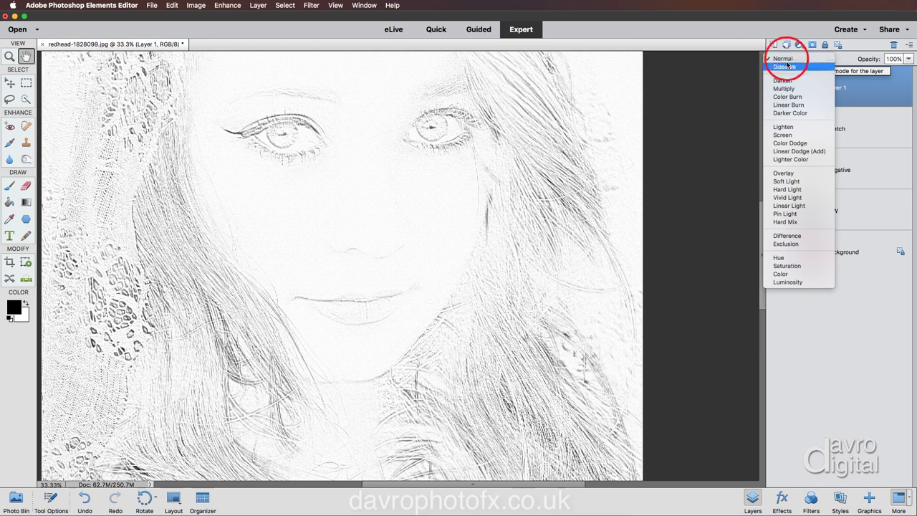
click(789, 182)
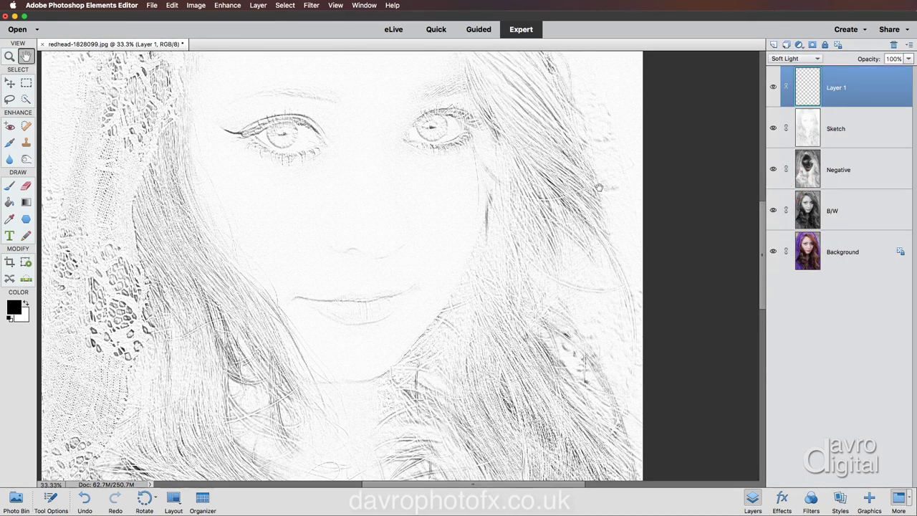
Take up the Brush tool with black as the paint color, show its options and reduce the brush size to 250 px
click(10, 186)
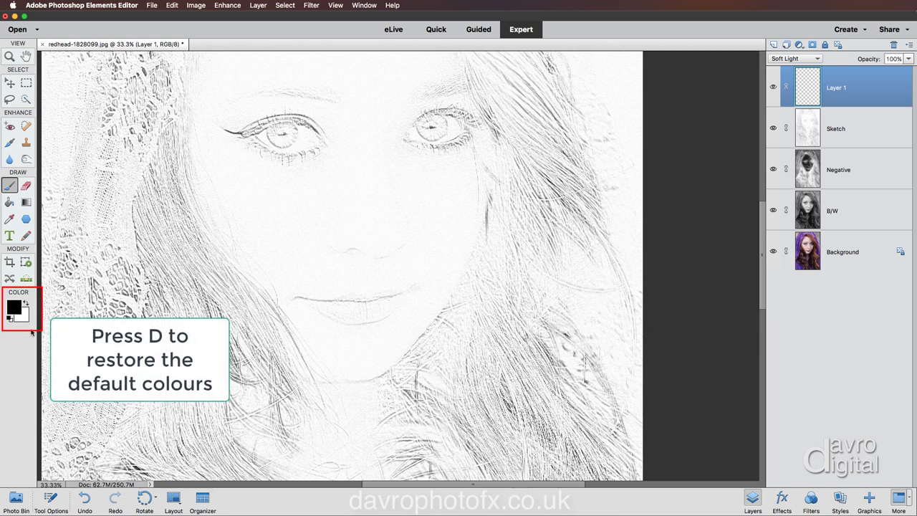
click(49, 499)
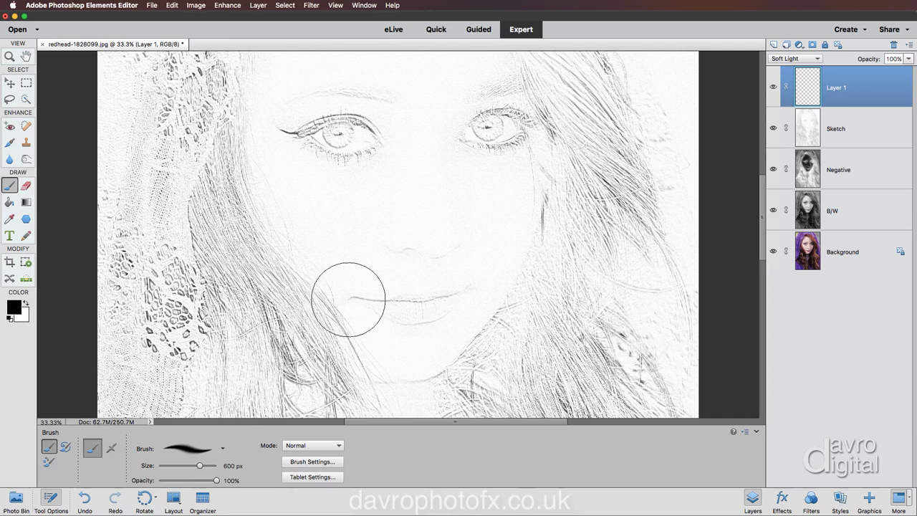
key(bracketleft)
key(bracketleft)
key(bracketleft)
key(bracketleft)
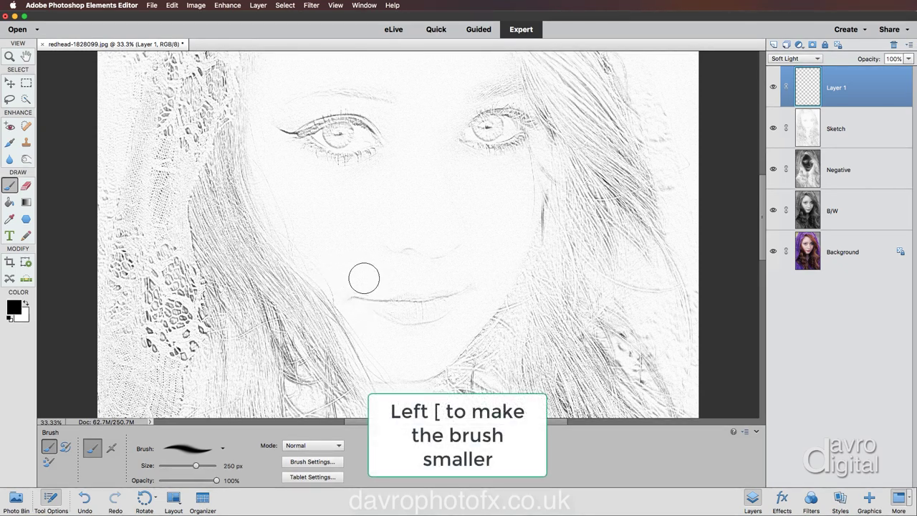
Try darkening the nose lines on Layer 1 with a black stroke at 100% opacity, and undo it
click(398, 246)
drag(398, 246, 450, 256)
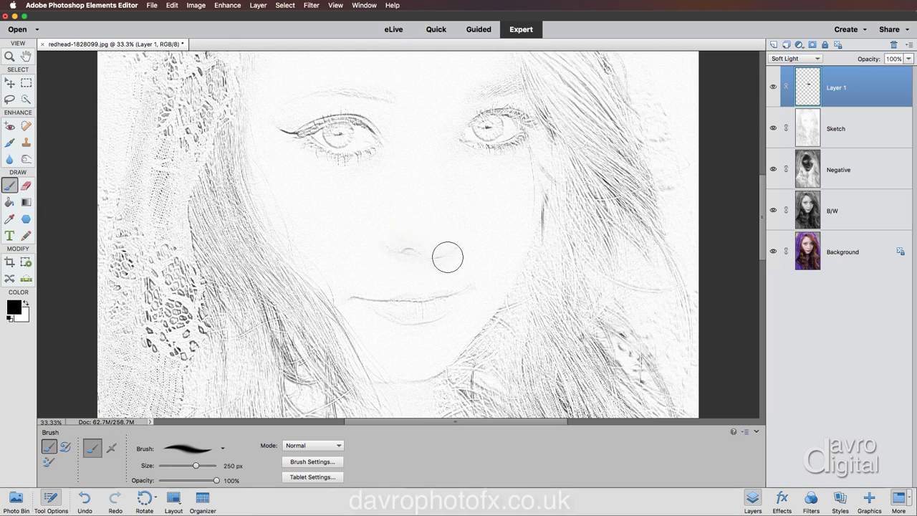
key(super+z)
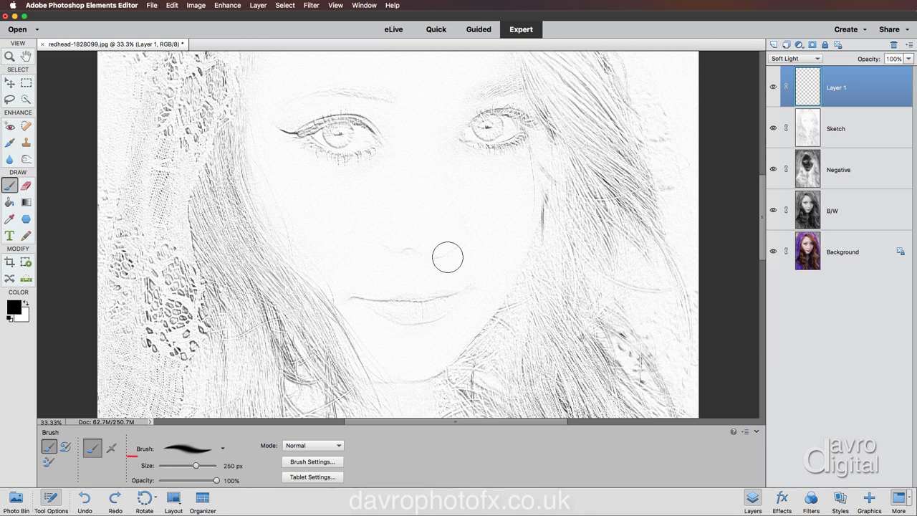
Darken the nose lines on Layer 1 with the black 250 px brush at 70% opacity
key(7)
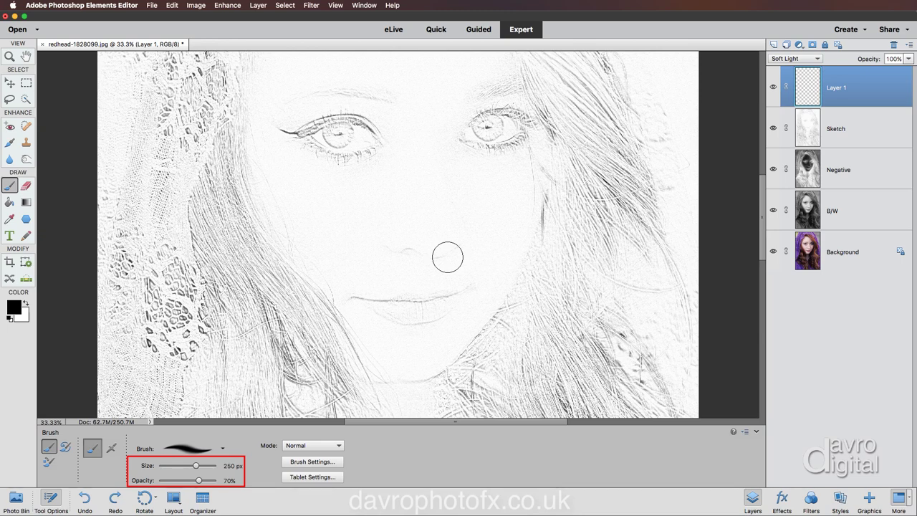
click(456, 241)
drag(425, 250, 394, 241)
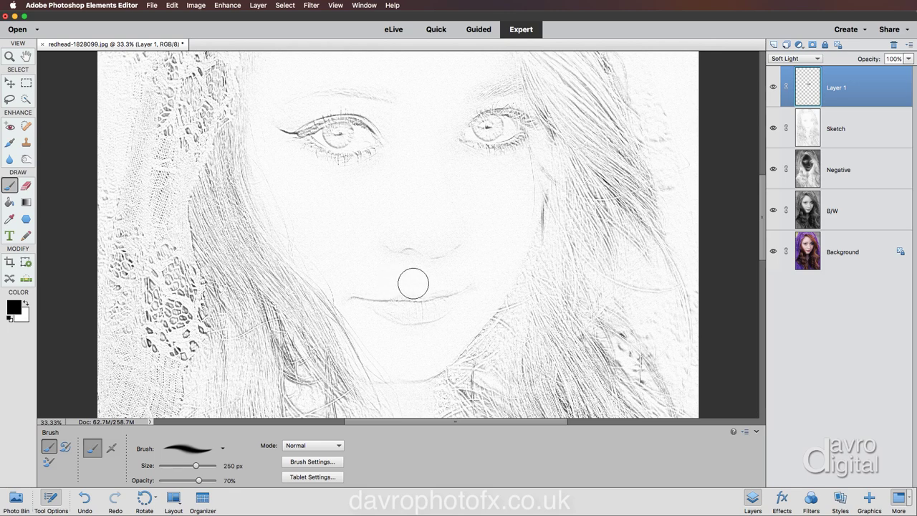
Darken the eyebrow above the winged eye at 50% brush opacity, and compare the result by toggling Layer 1's visibility
mouse_move(364, 122)
mouse_down()
mouse_move(378, 122)
mouse_move(380, 104)
mouse_up()
key(5)
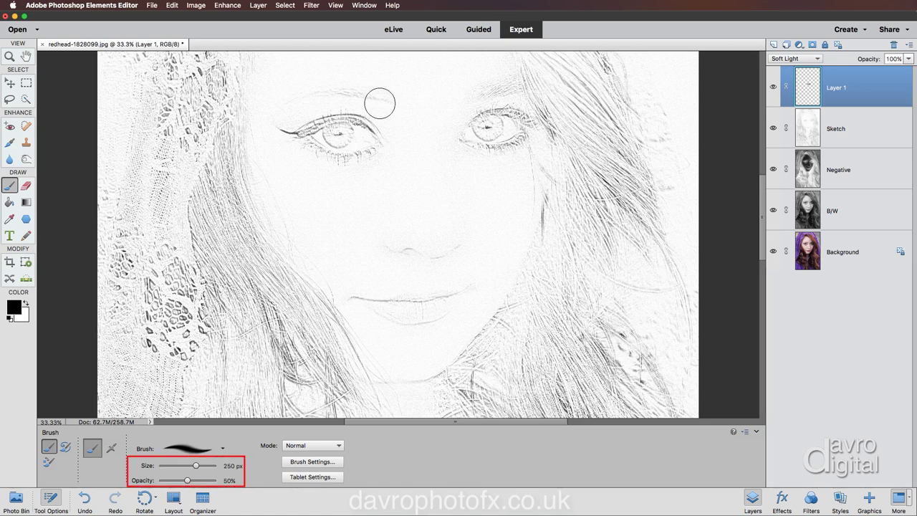
drag(384, 95, 319, 91)
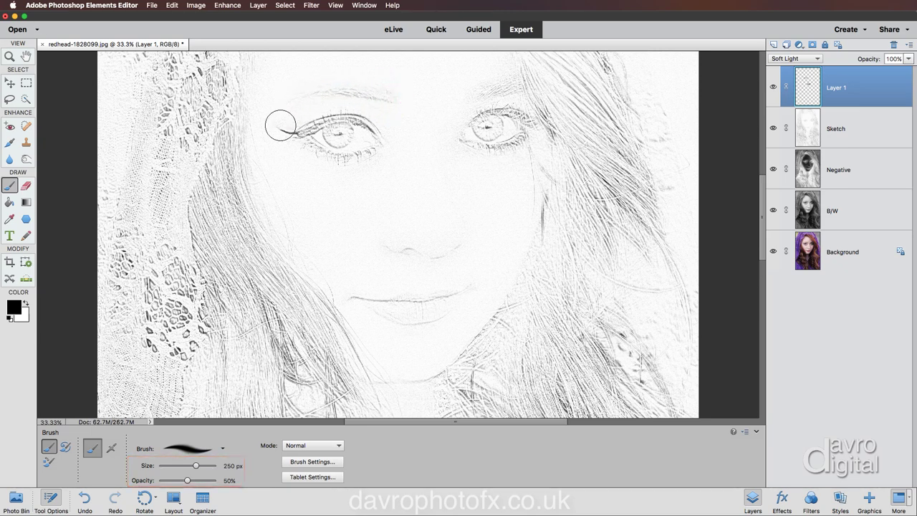
click(773, 88)
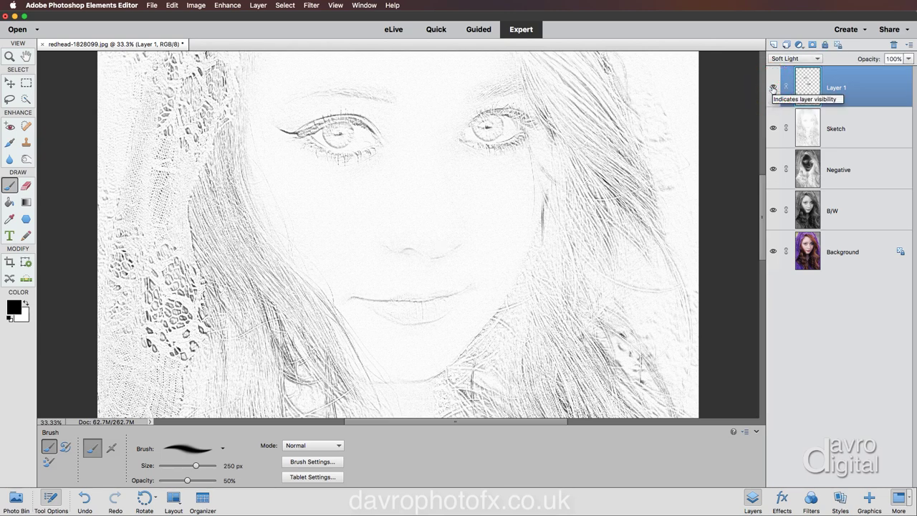
Lighten the dark hair areas on both sides of the neck with a white 500 px brush at 100% opacity
scroll(597, 188, down, 5)
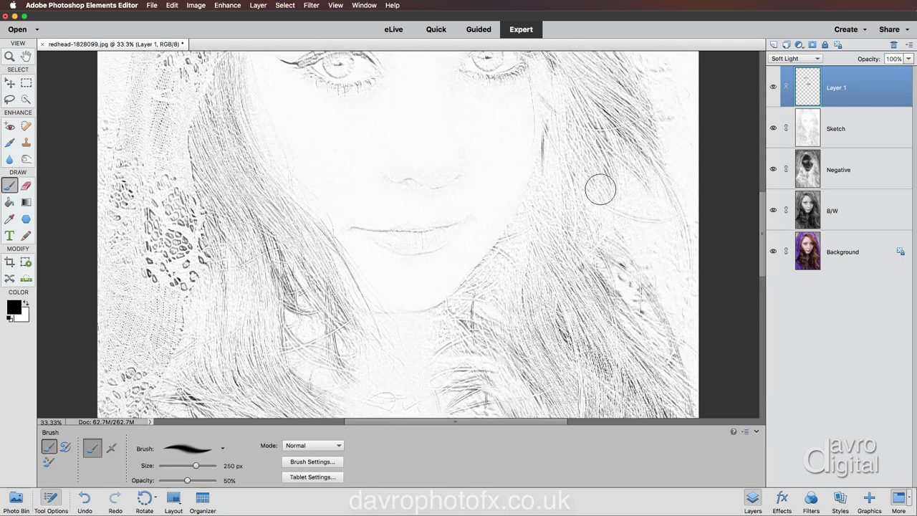
scroll(600, 188, down, 1)
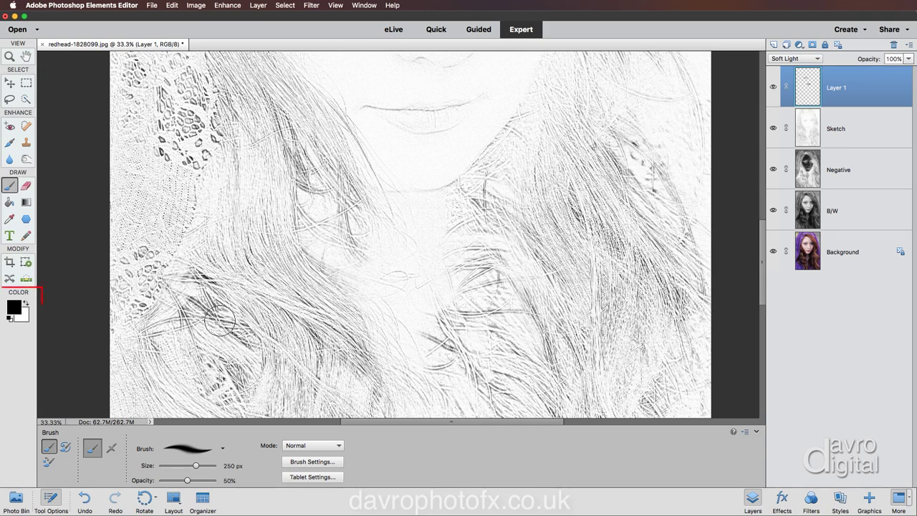
key(x)
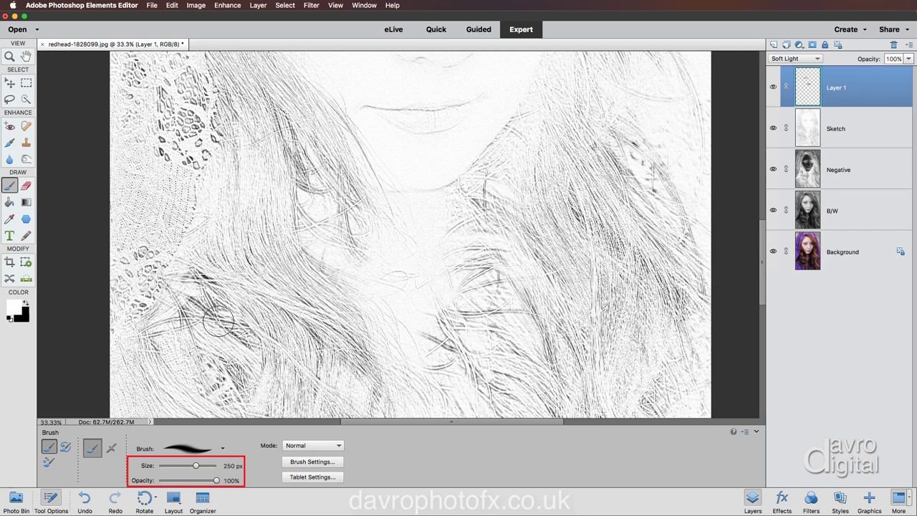
key(bracketright)
key(bracketright)
key(bracketright)
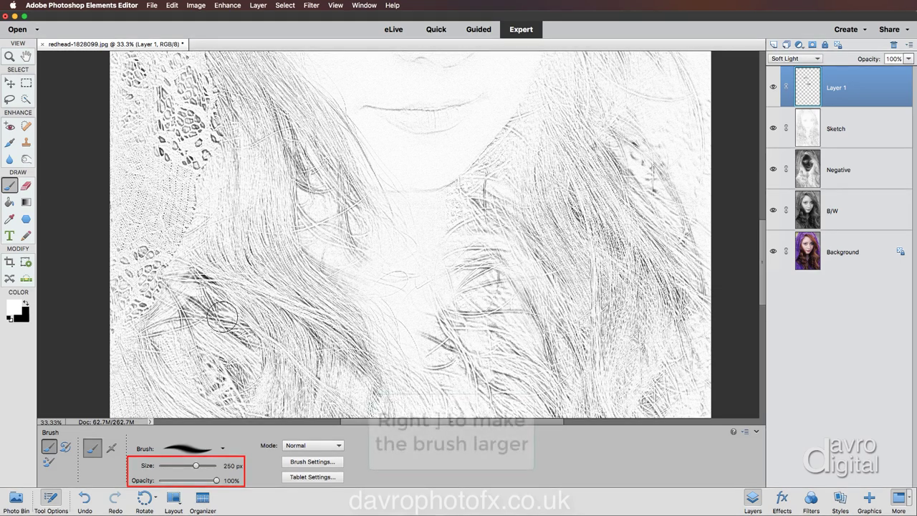
key(bracketright)
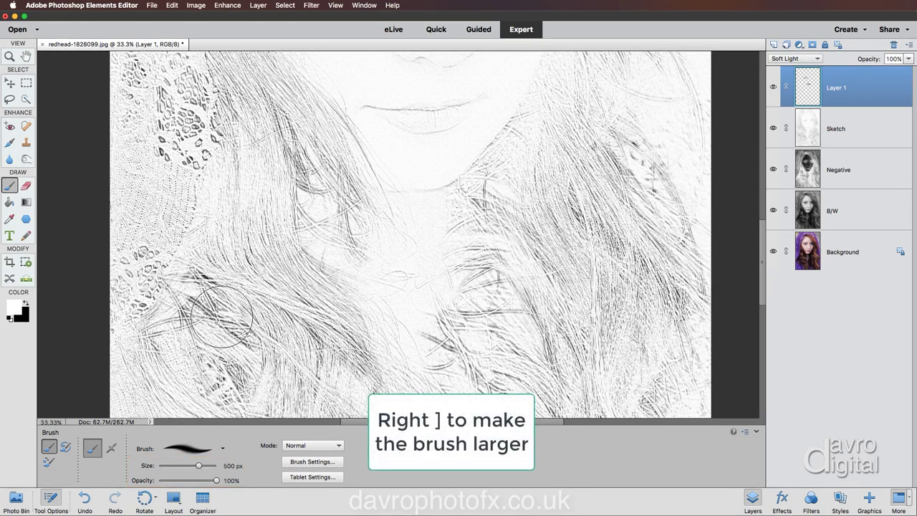
drag(293, 152, 317, 194)
drag(188, 290, 215, 322)
mouse_move(216, 375)
mouse_down()
mouse_move(467, 358)
mouse_move(420, 348)
mouse_move(433, 352)
mouse_move(479, 321)
mouse_move(478, 303)
mouse_move(492, 308)
mouse_move(483, 373)
mouse_move(482, 337)
mouse_up()
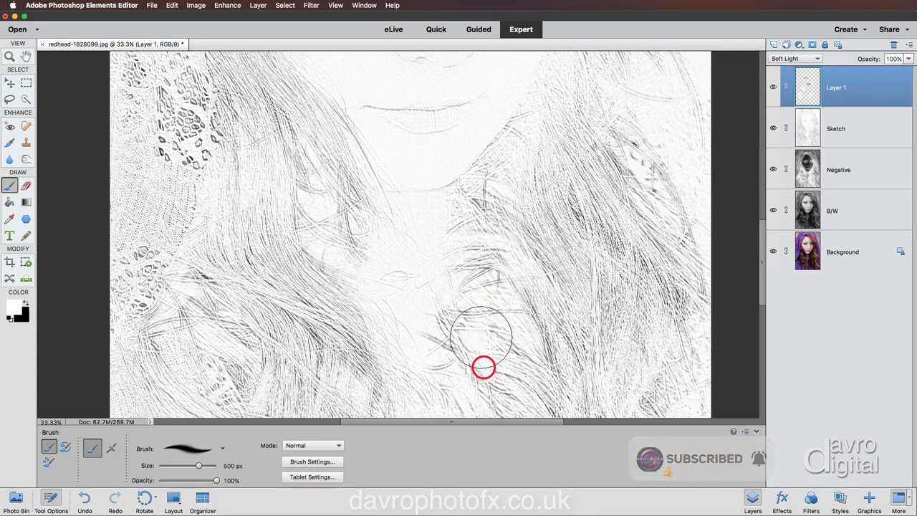
Lighten the dark hair patch near the portrait's lower edge with the white brush, and fit the whole image in view
scroll(494, 222, up, 5)
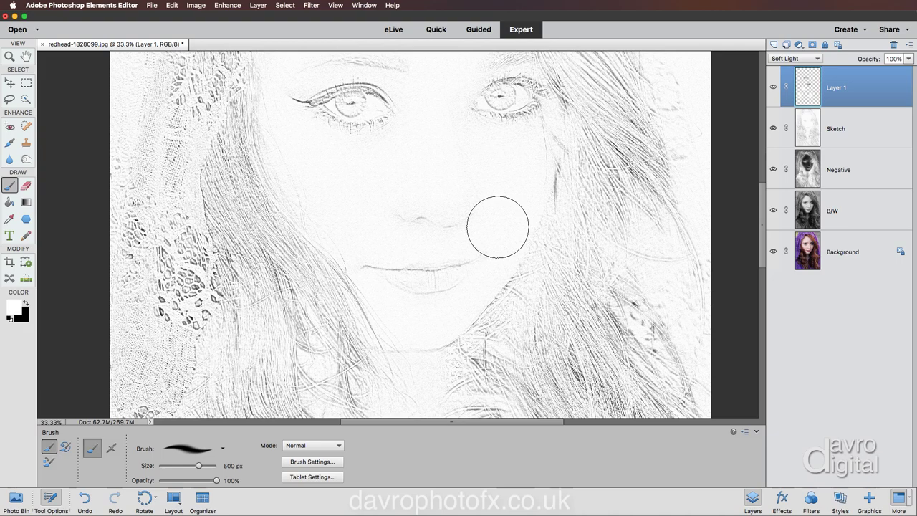
scroll(499, 227, down, 10)
scroll(498, 226, down, 3)
mouse_move(505, 289)
mouse_down()
mouse_move(522, 324)
mouse_move(541, 313)
mouse_up()
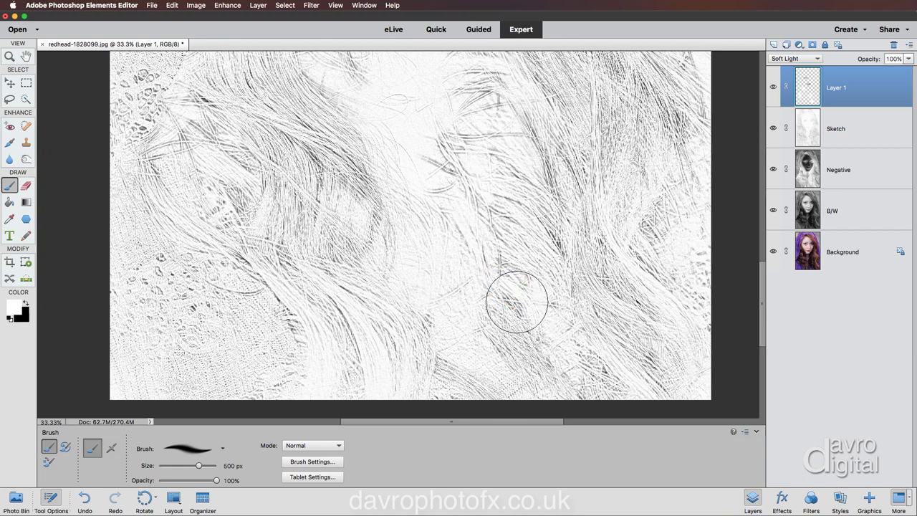
scroll(536, 308, up, 5)
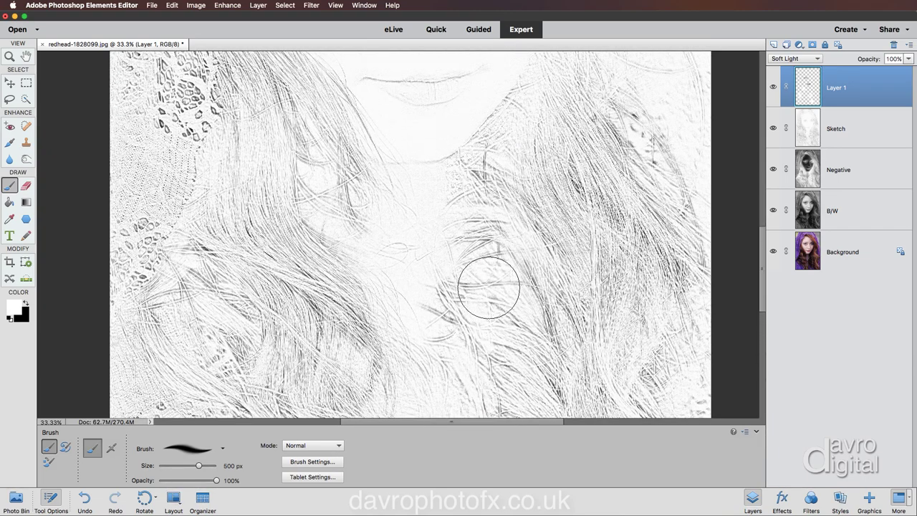
scroll(493, 292, down, 5)
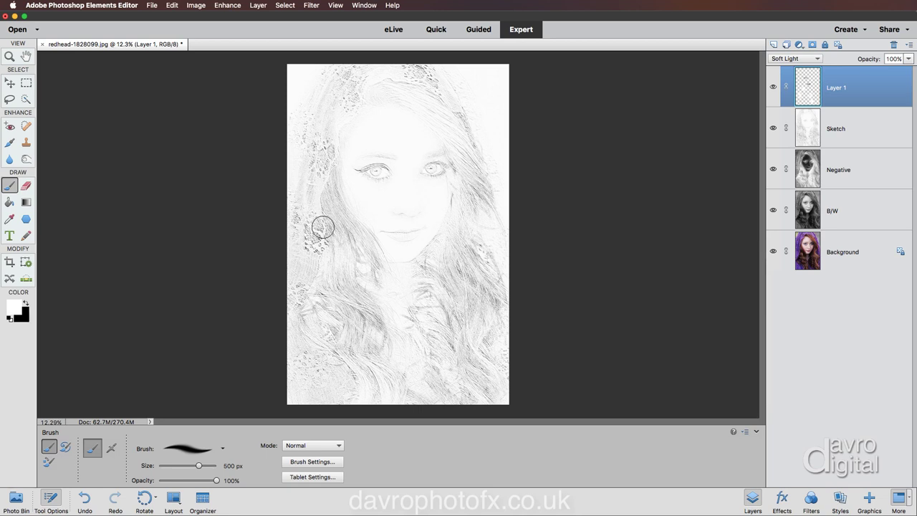
Select a tall ellipse around the face and hair using the Elliptical Marquee with a 101 px feather
click(26, 83)
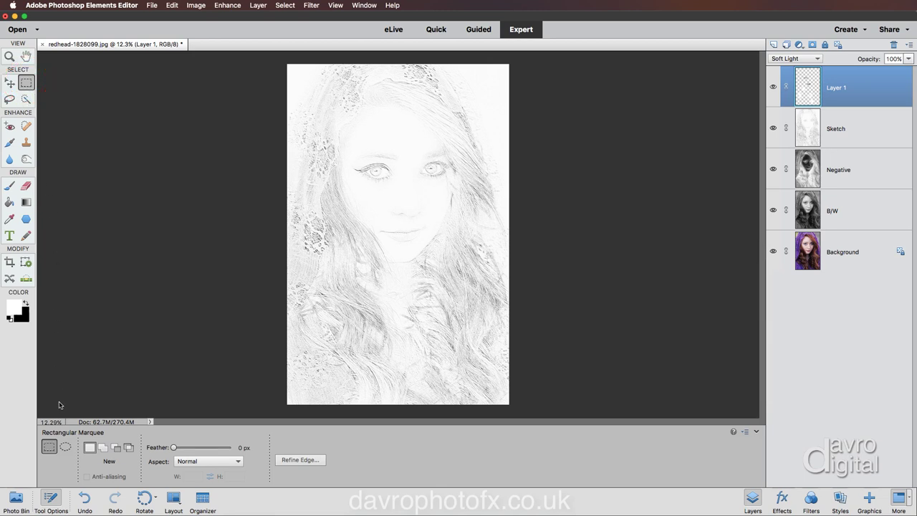
click(66, 448)
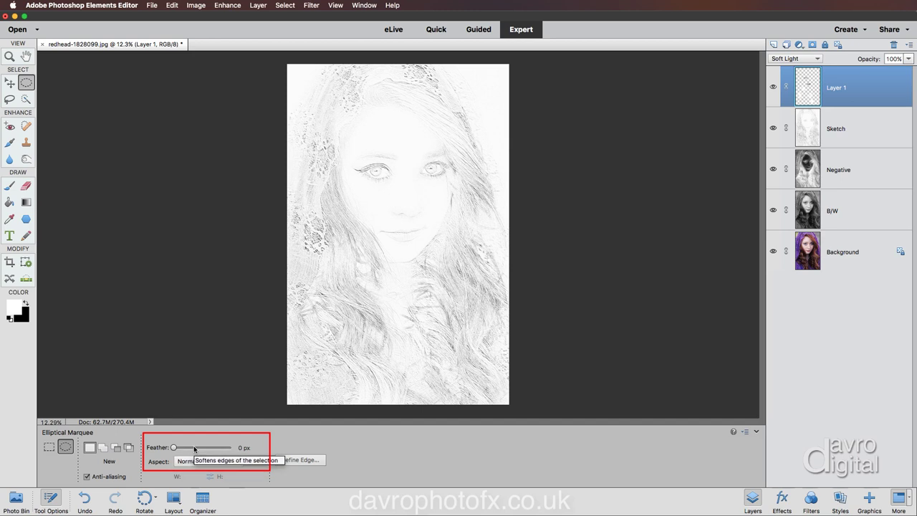
drag(195, 449, 197, 449)
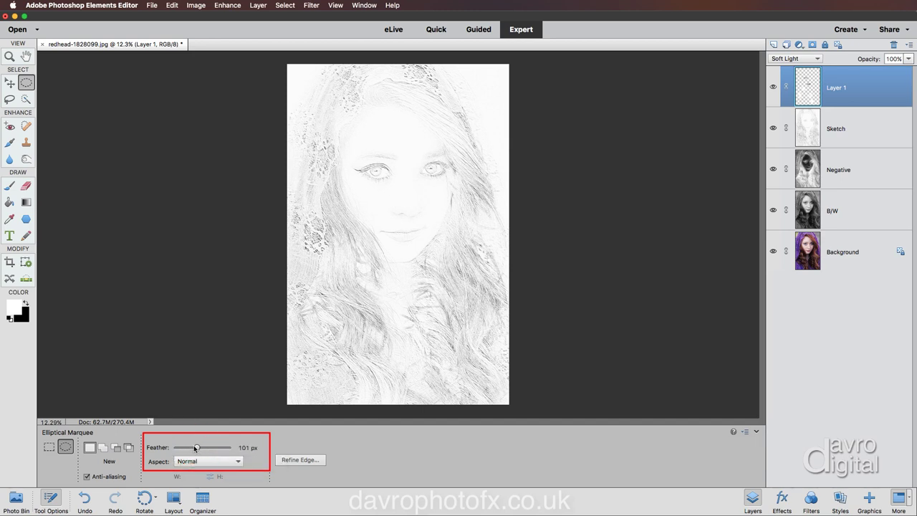
click(55, 501)
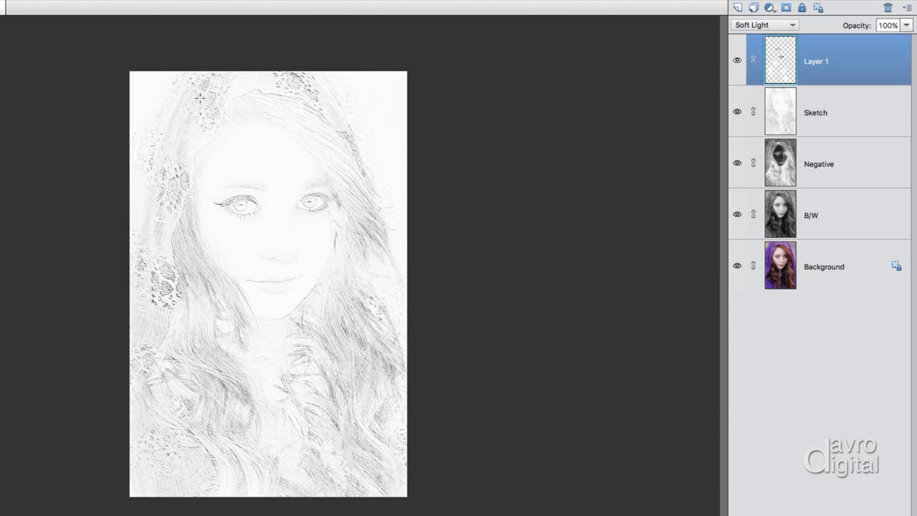
drag(195, 96, 400, 475)
drag(274, 276, 264, 272)
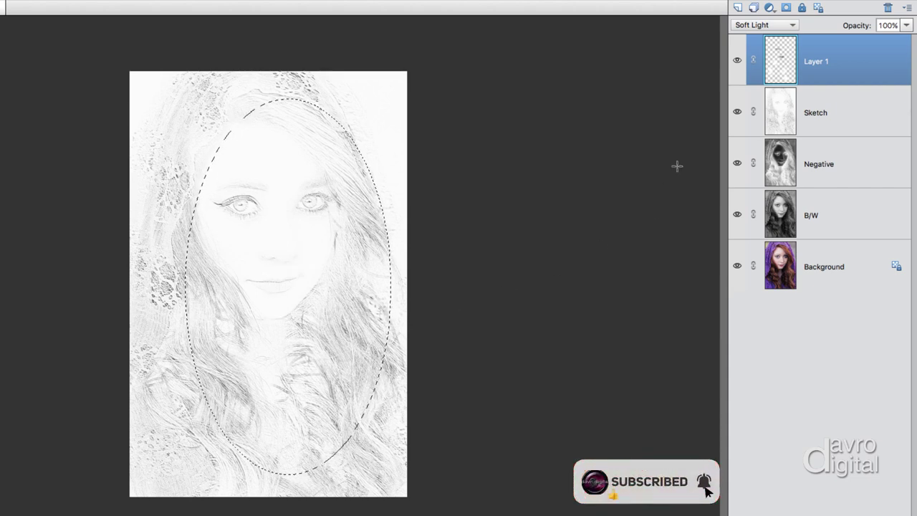
Add a Hue/Saturation adjustment layer from the elliptical selection with Lightness at +100, and invert its mask to whiten the surroundings
click(769, 7)
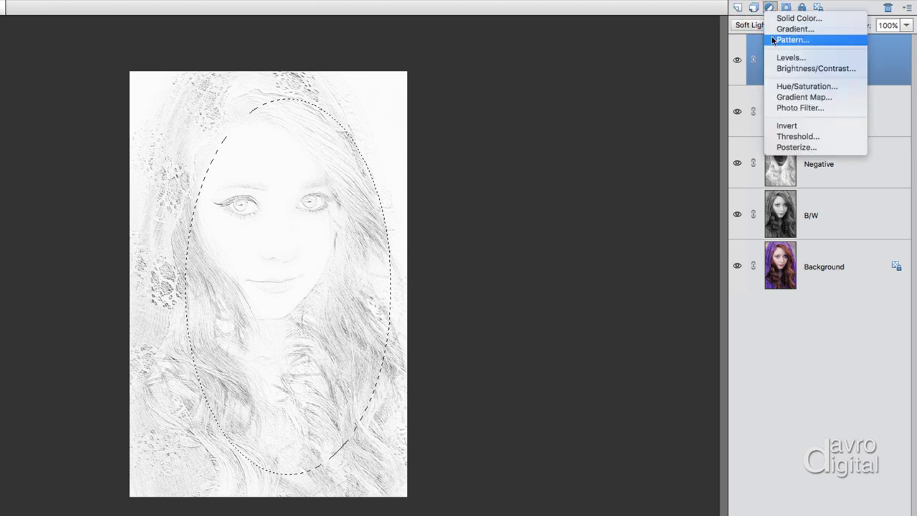
click(780, 86)
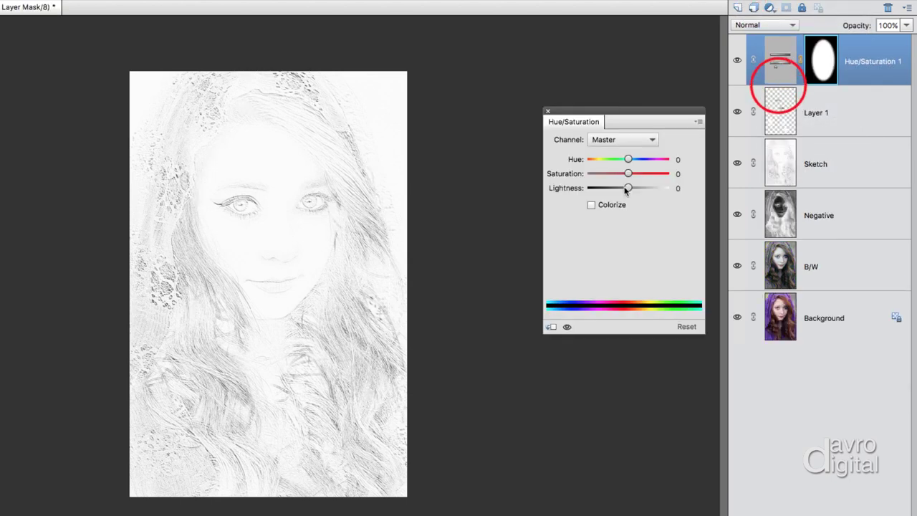
drag(628, 188, 677, 194)
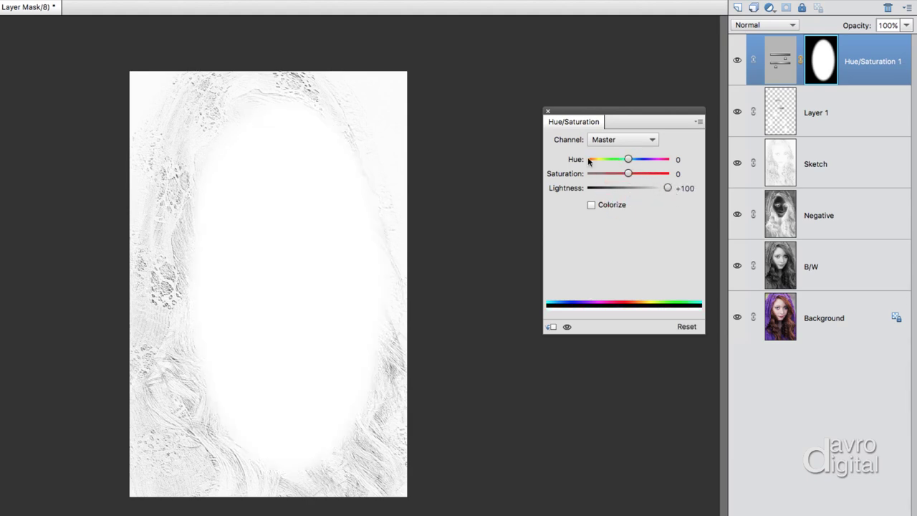
click(548, 112)
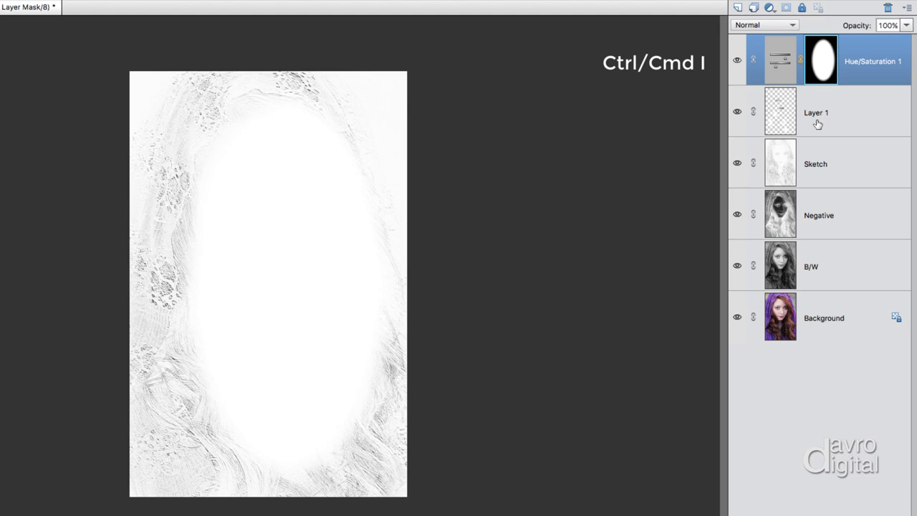
key(super+i)
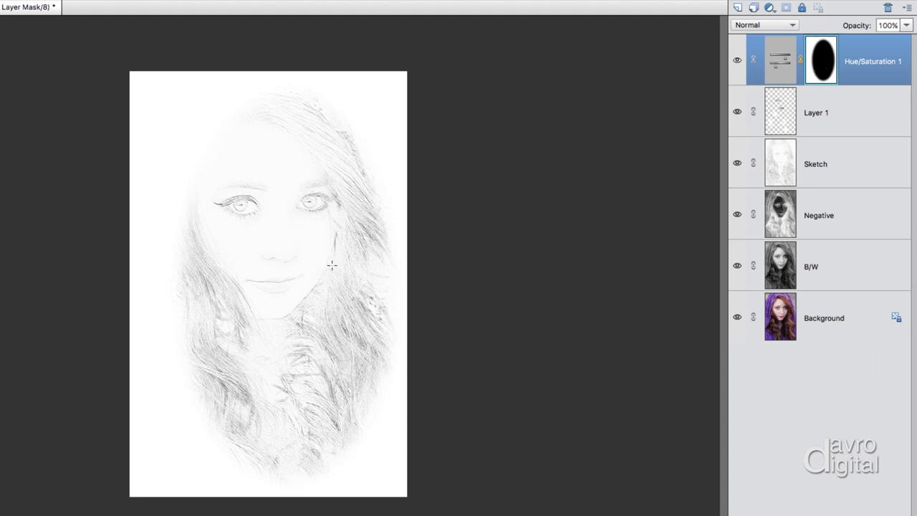
Free Transform the adjustment layer's oval mask, widening it slightly on the left side and shortening it from below, and apply it
key(super+t)
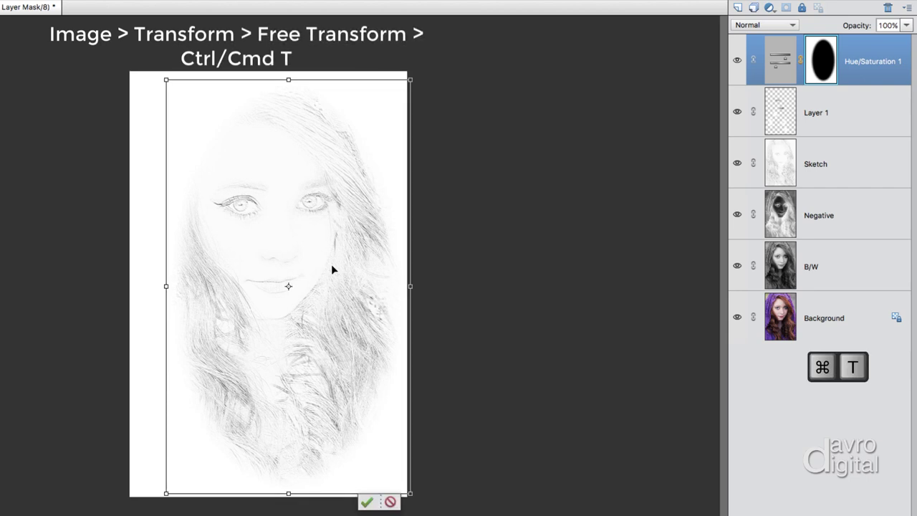
drag(165, 284, 158, 283)
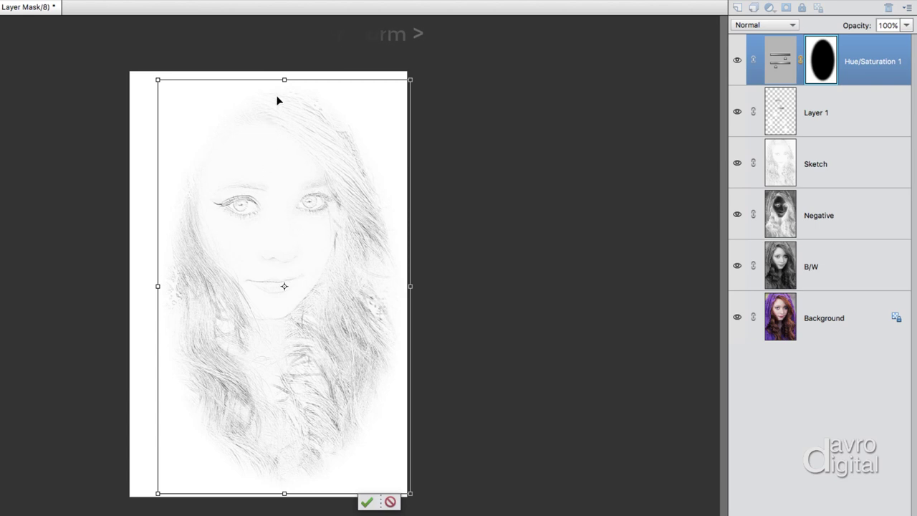
drag(284, 79, 285, 83)
drag(298, 191, 295, 184)
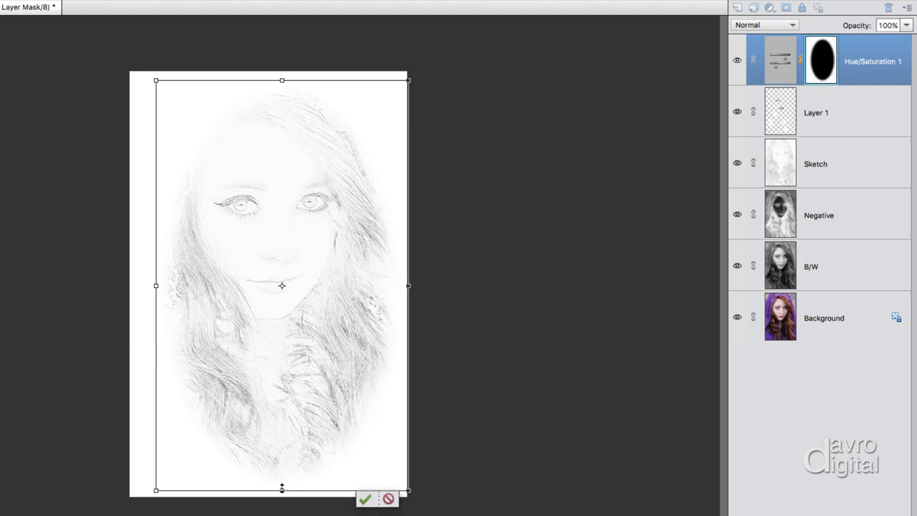
drag(283, 489, 282, 461)
click(406, 271)
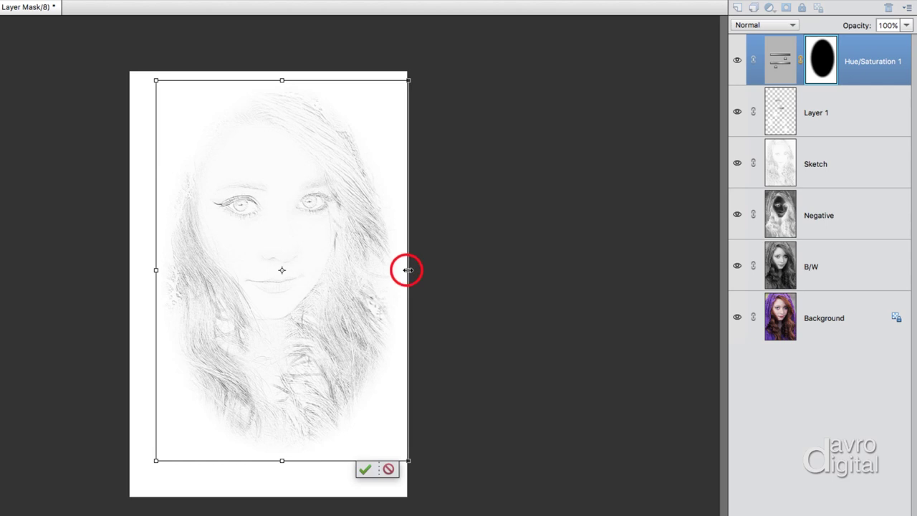
double_click(321, 298)
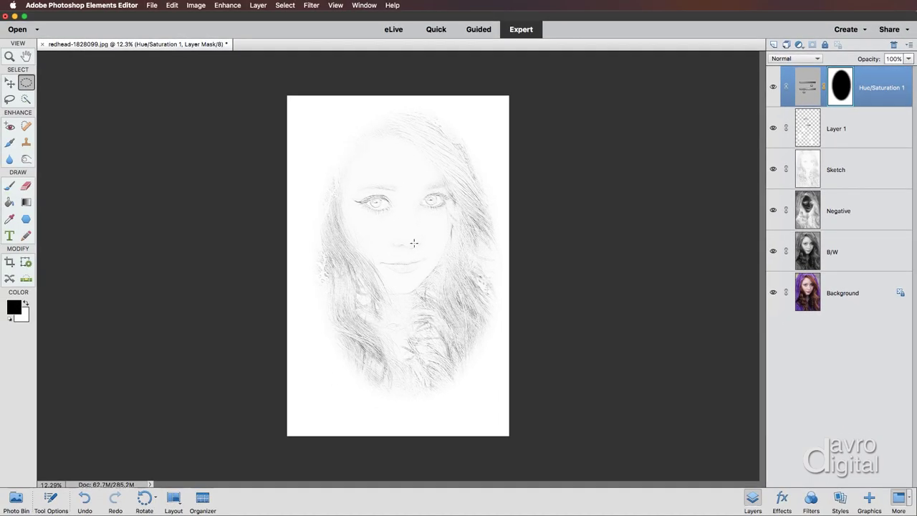
Add a Levels adjustment layer above the Hue/Saturation vignette and raise its shadow input level to 80
key(space)
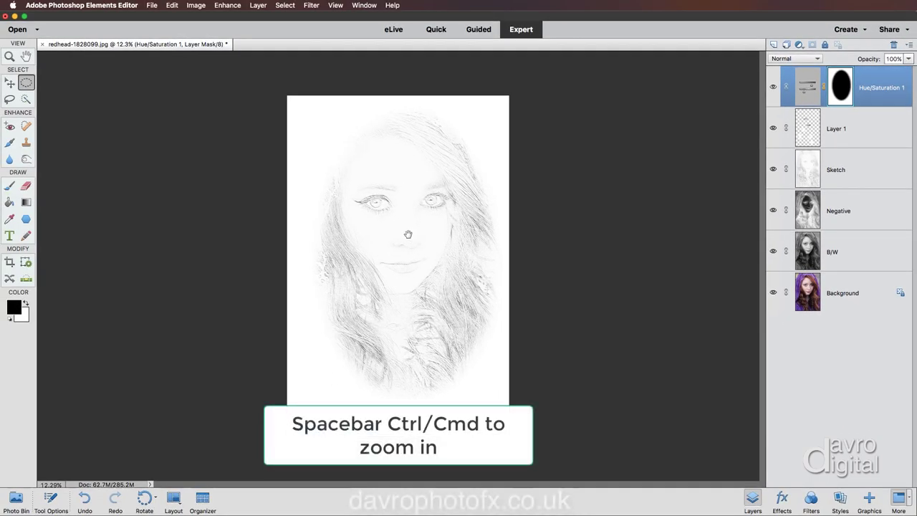
ctrl+click(408, 234)
ctrl+click(409, 234)
ctrl+click(409, 235)
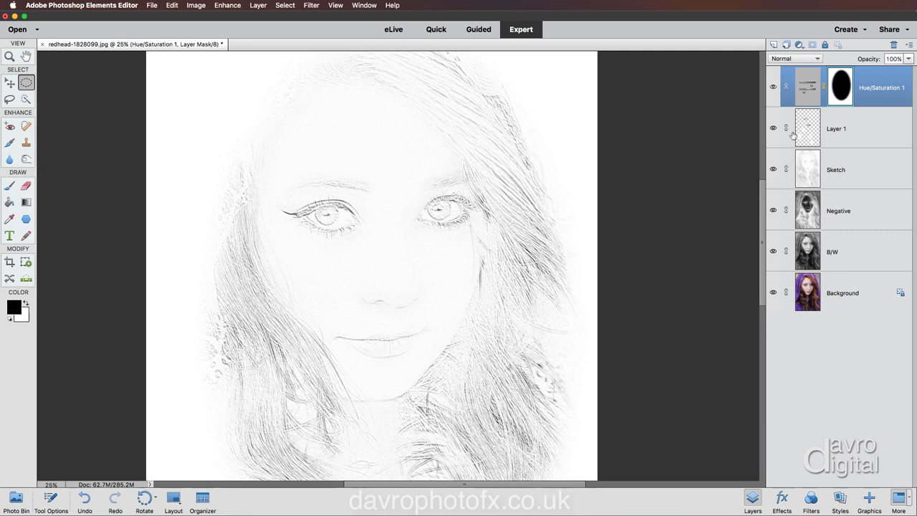
click(800, 45)
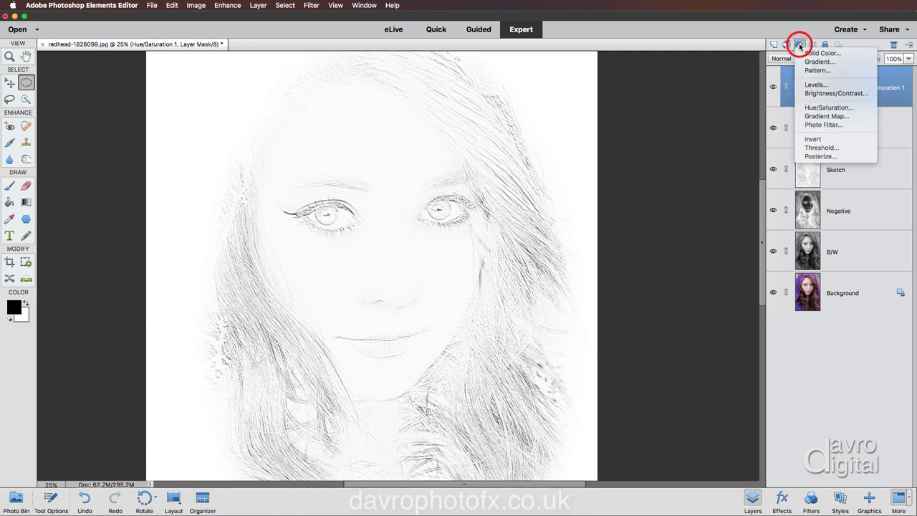
click(810, 85)
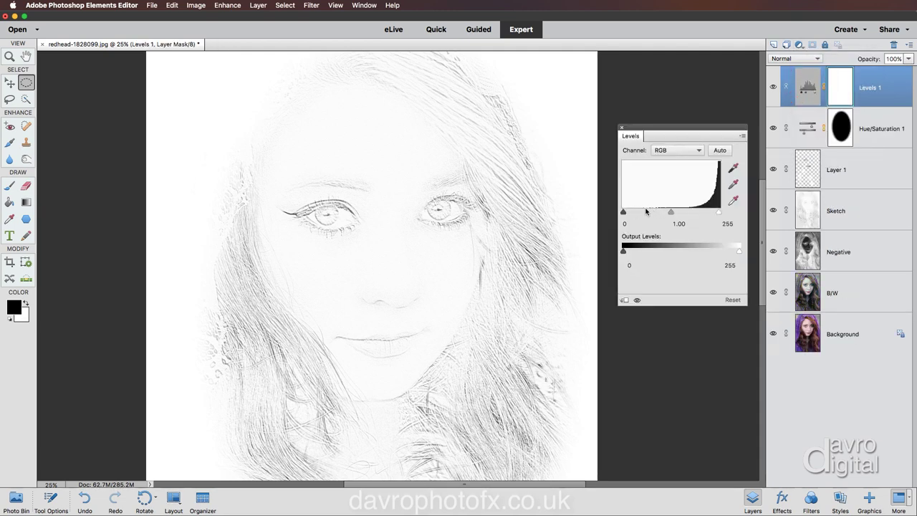
drag(624, 213, 656, 213)
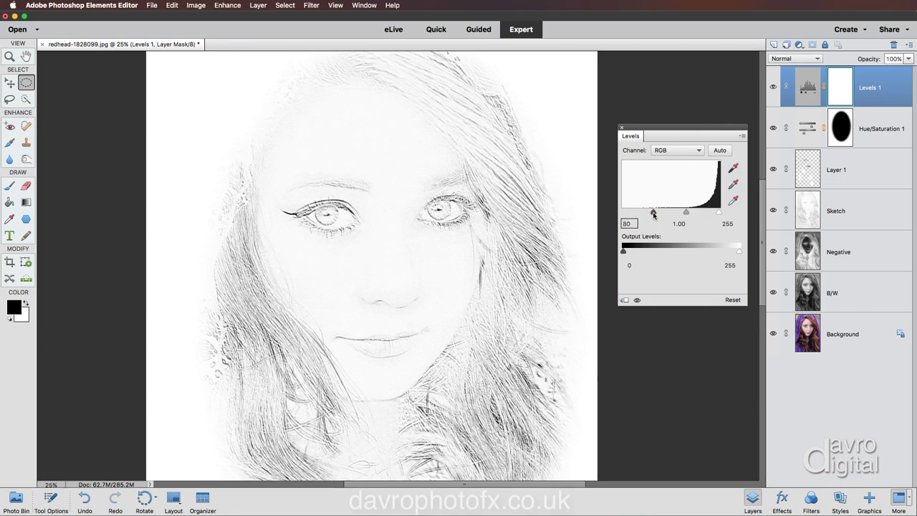
click(637, 299)
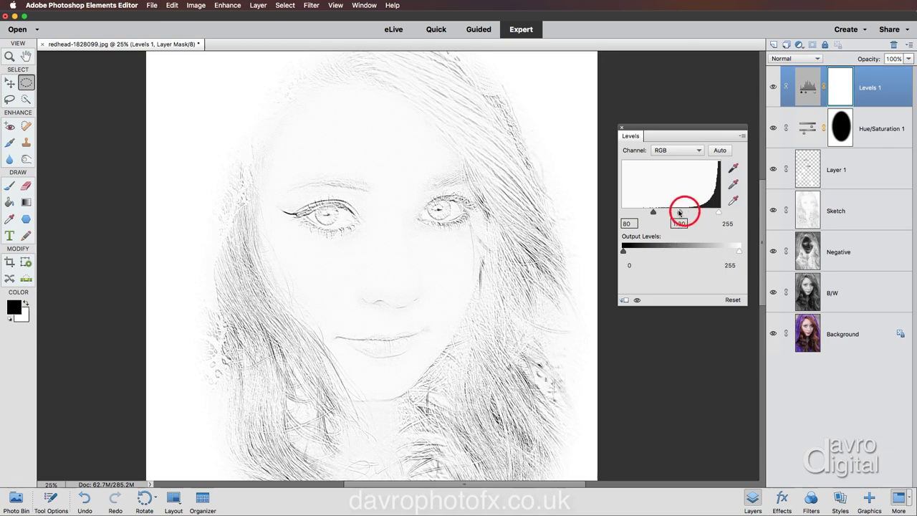
Darken the sketch's midtones to 0.77 in the Levels adjustment, and compare the portrait with and without the adjustment
drag(686, 213, 694, 217)
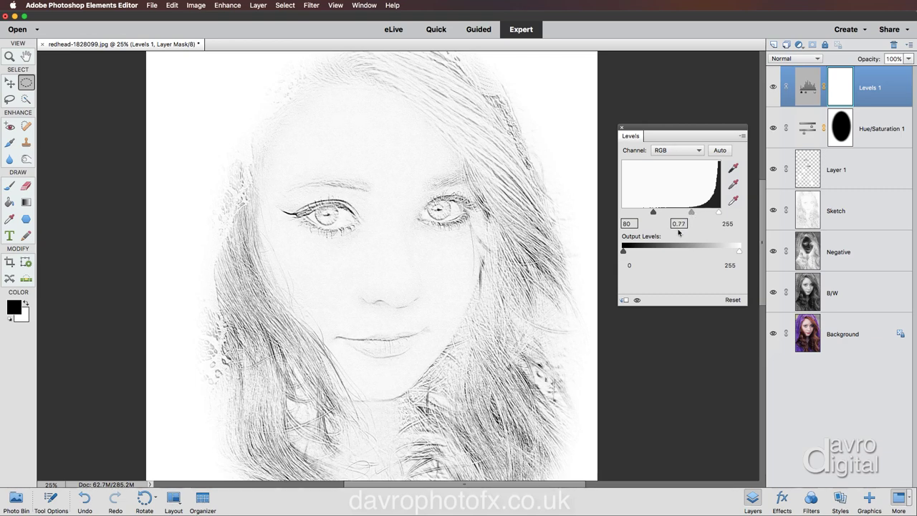
click(638, 301)
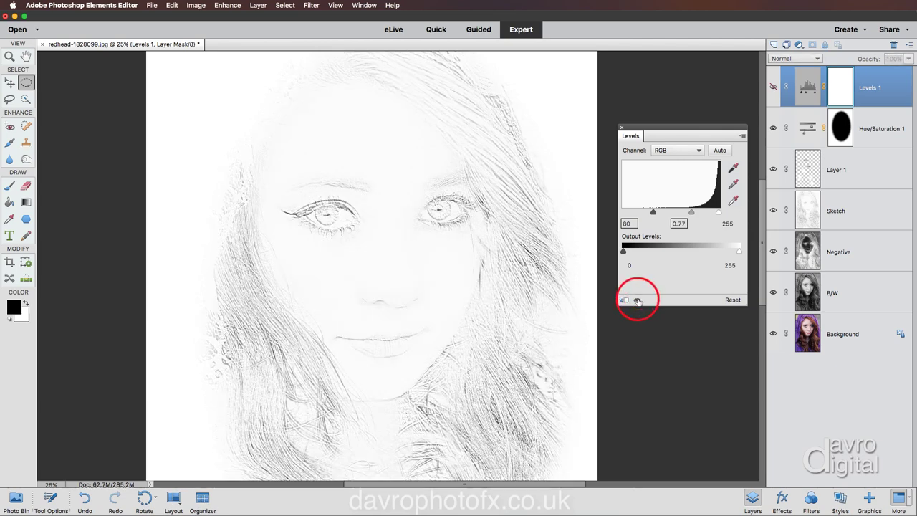
click(638, 301)
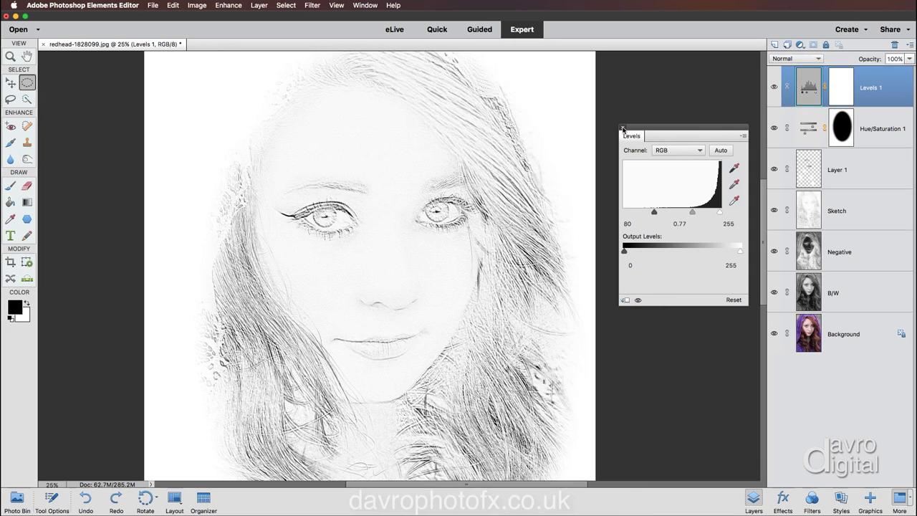
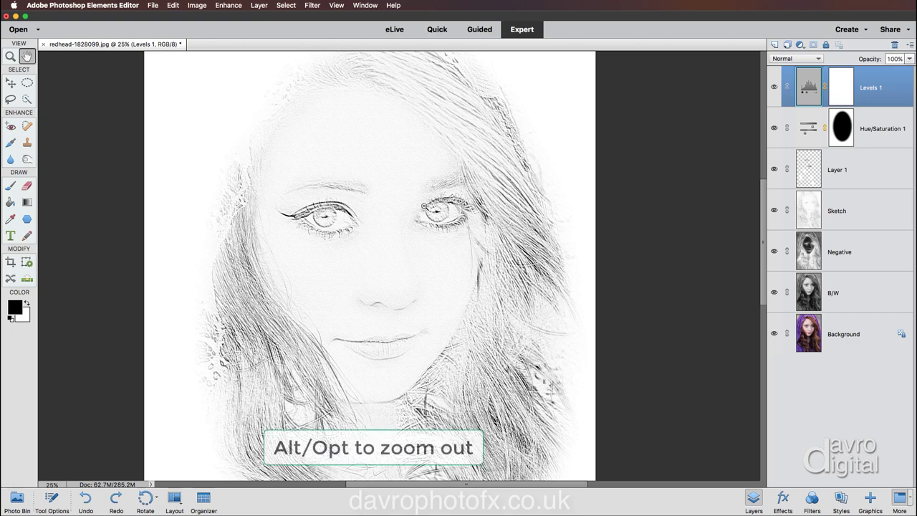
Hide the Levels 1, Hue/Saturation 1 and Layer 1 layers one after another
alt+click(424, 207)
drag(424, 241, 559, 226)
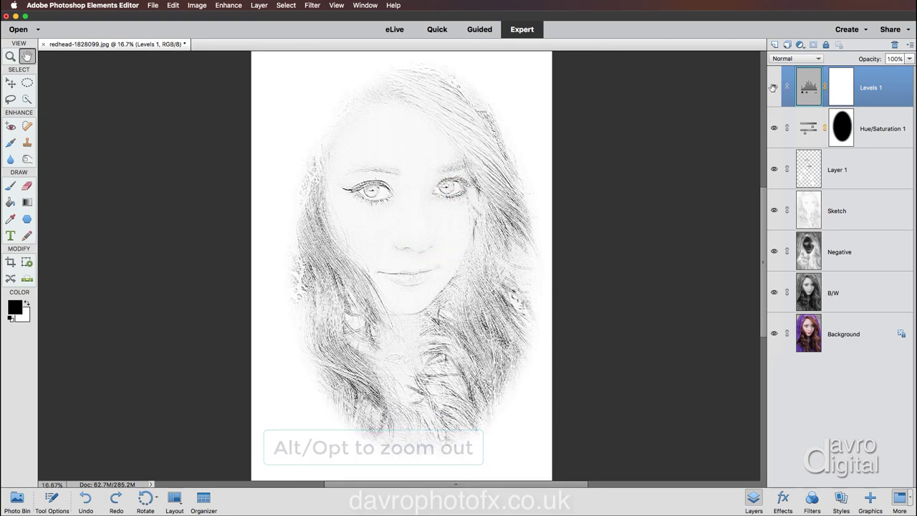
click(774, 87)
click(774, 128)
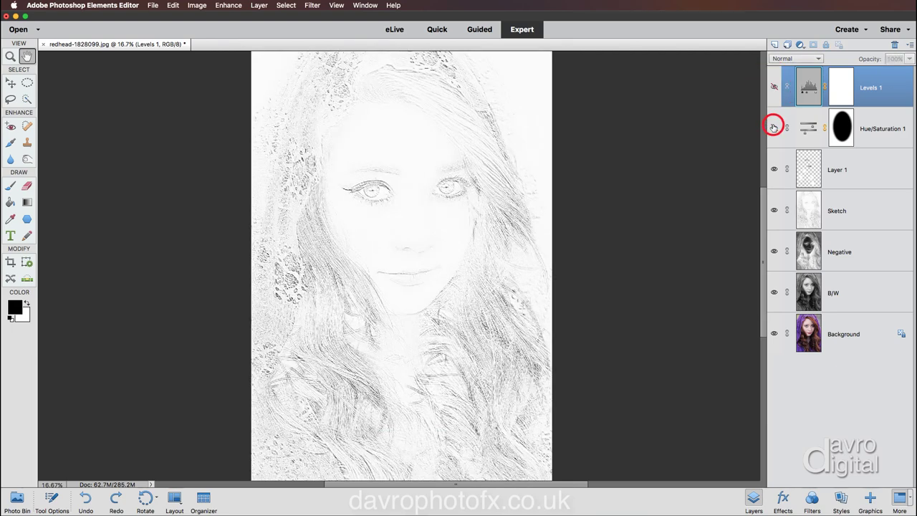
click(774, 169)
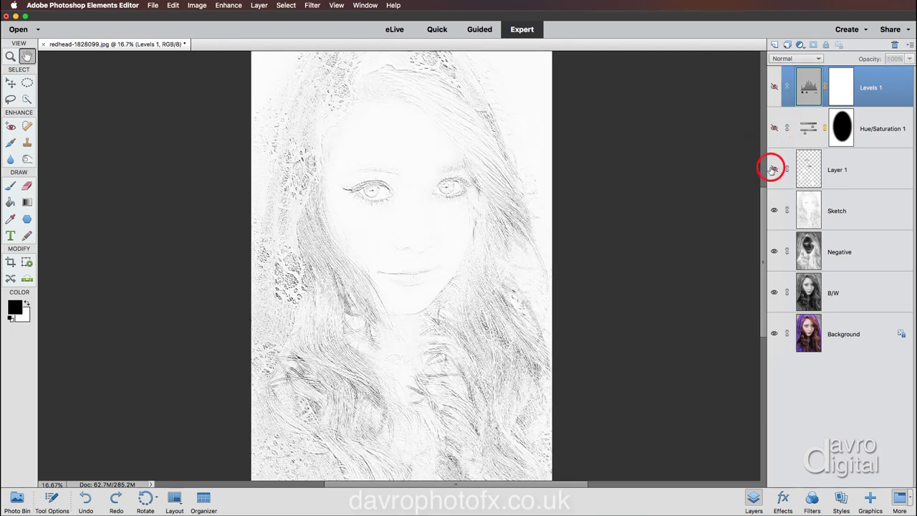
Rename the Soft Light layer, Layer 1, as D&B
double_click(838, 170)
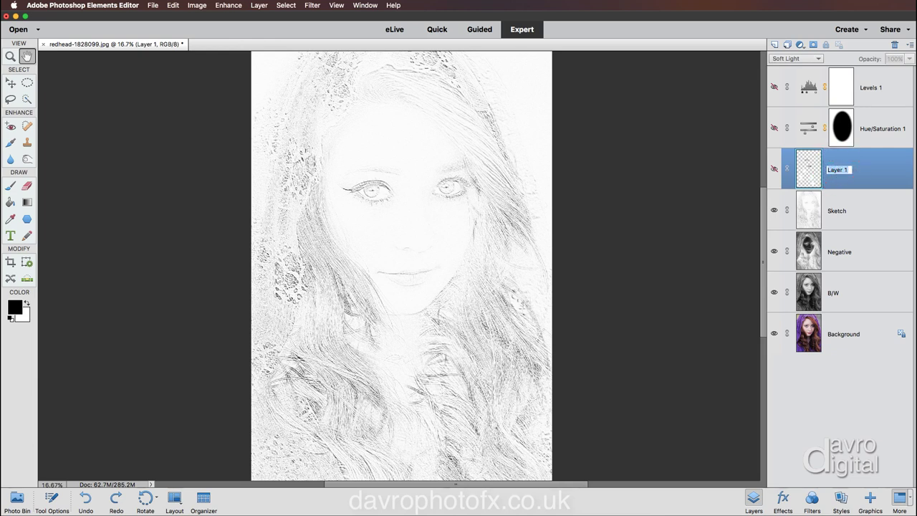
text(D&B)
key(Return)
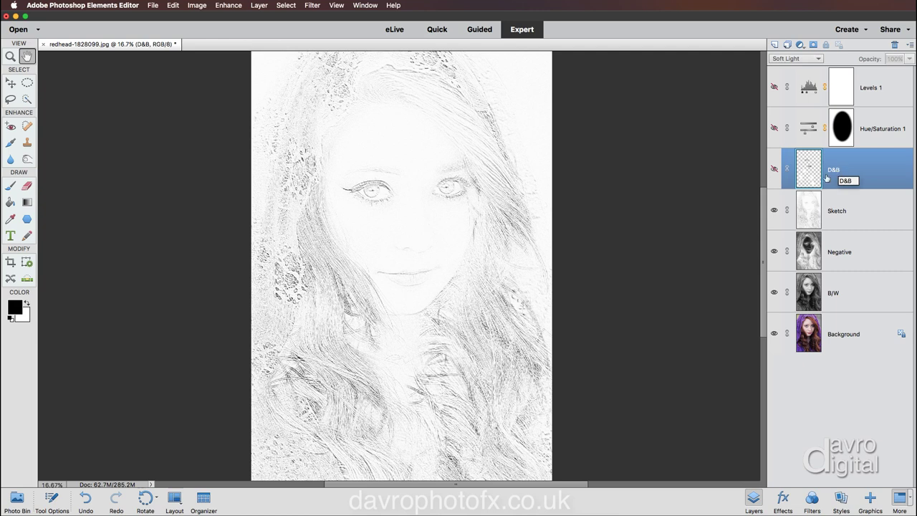
Hide the Sketch layer, and switch the Negative and B/W layers off and back on to compare their effects
click(774, 211)
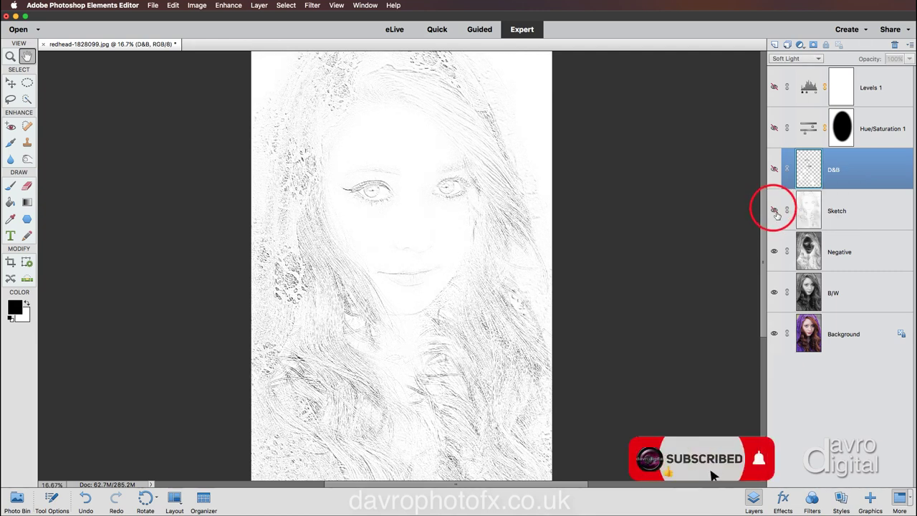
click(774, 252)
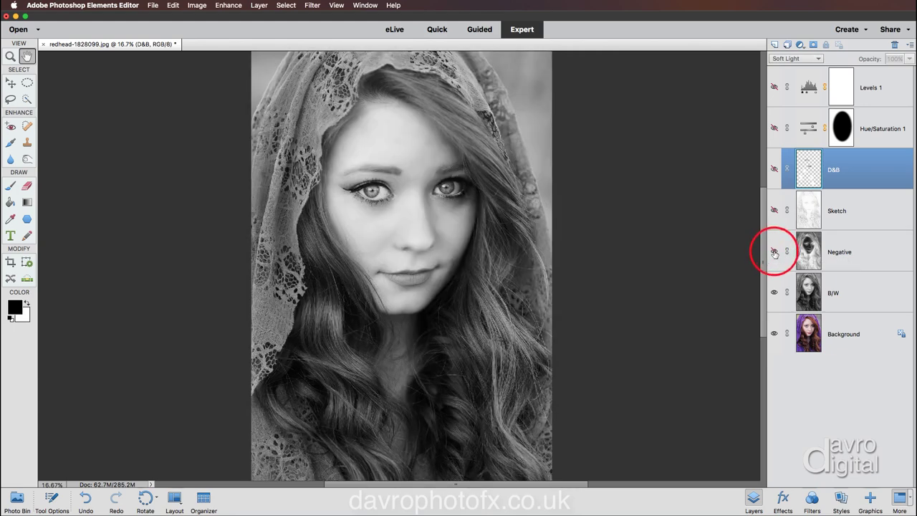
click(774, 252)
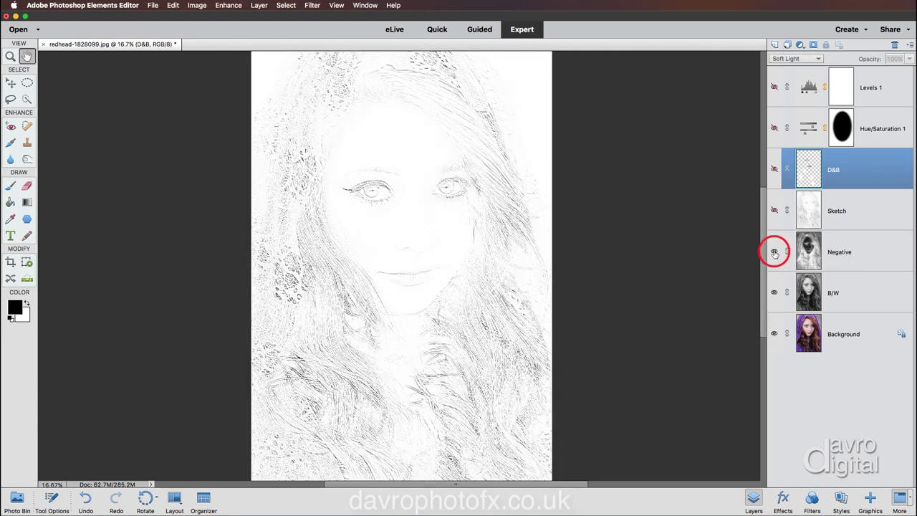
click(774, 294)
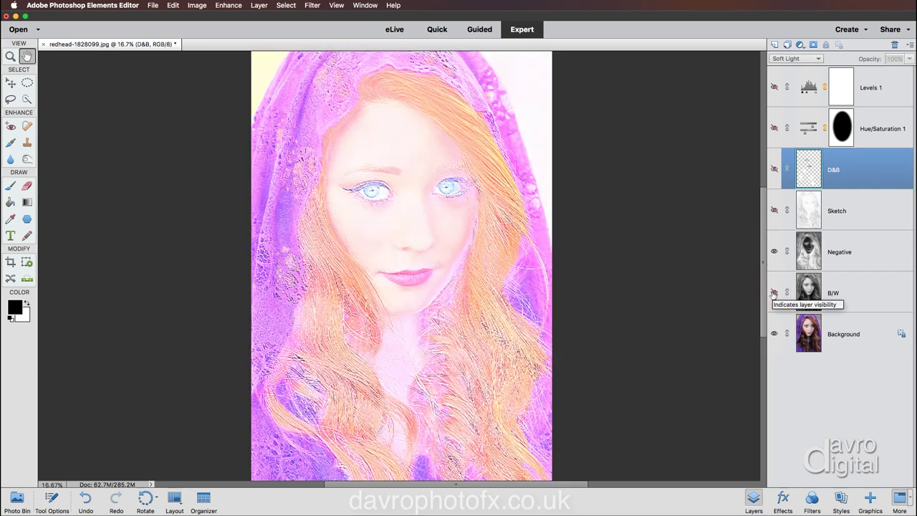
click(774, 294)
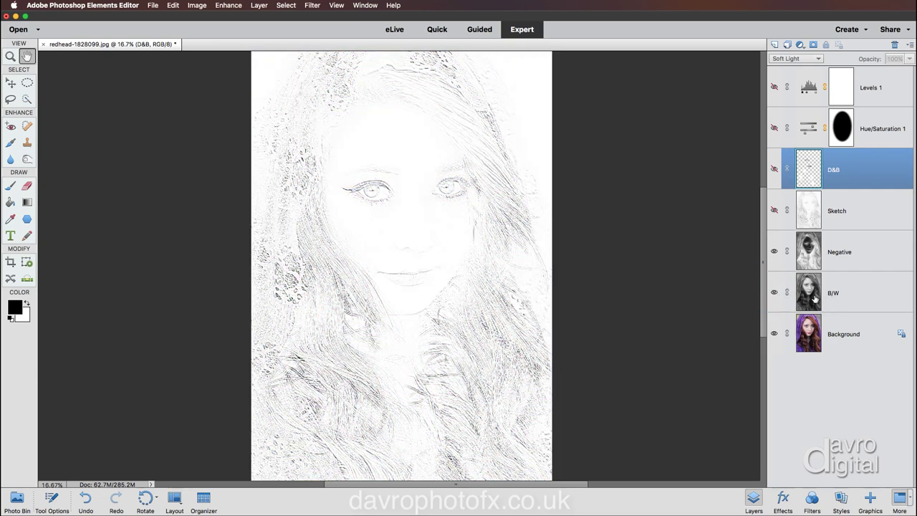
Lower the B/W layer's opacity to 85% and further to 60% to tint the sketch with the background's color
click(842, 293)
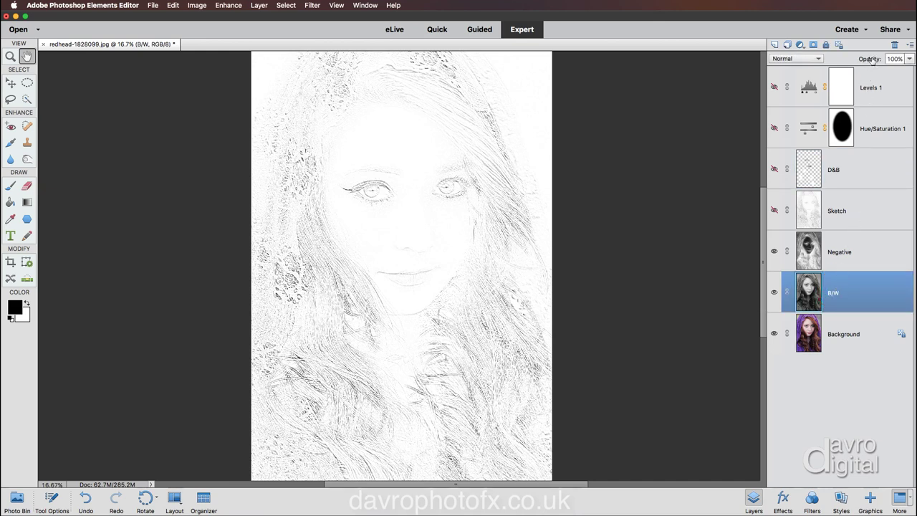
drag(871, 61, 867, 62)
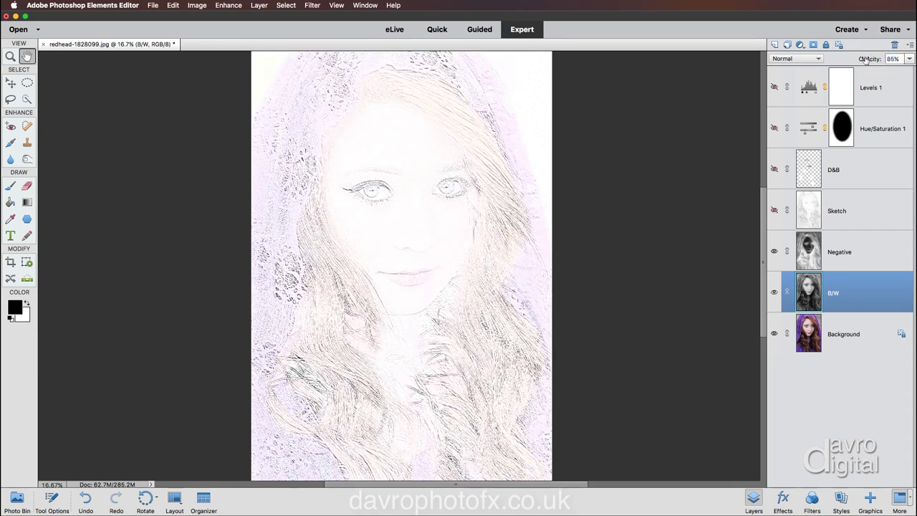
super+click(378, 167)
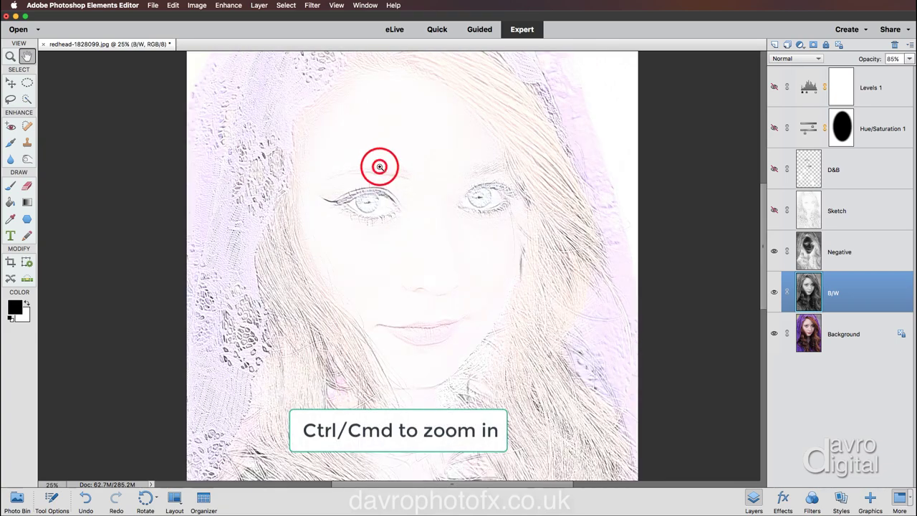
super+click(380, 166)
drag(550, 243, 532, 185)
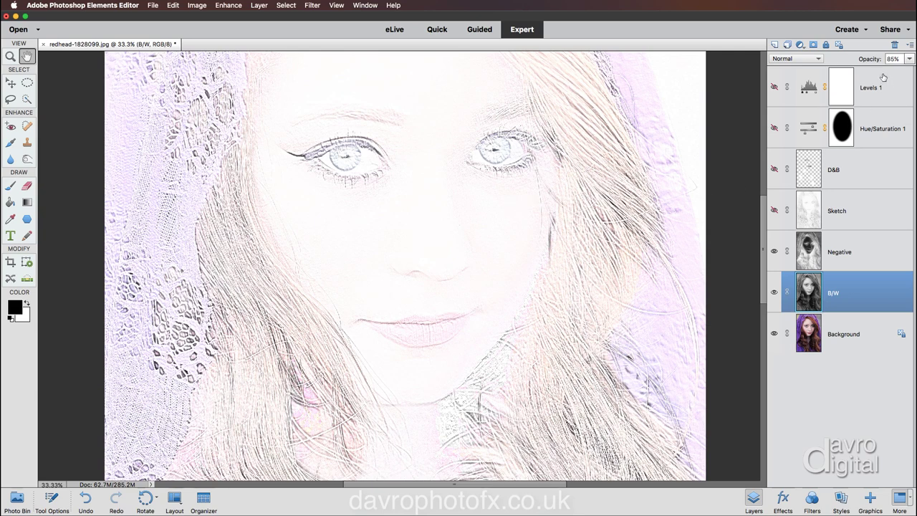
mouse_move(874, 58)
mouse_down()
mouse_move(855, 59)
mouse_move(866, 61)
mouse_up()
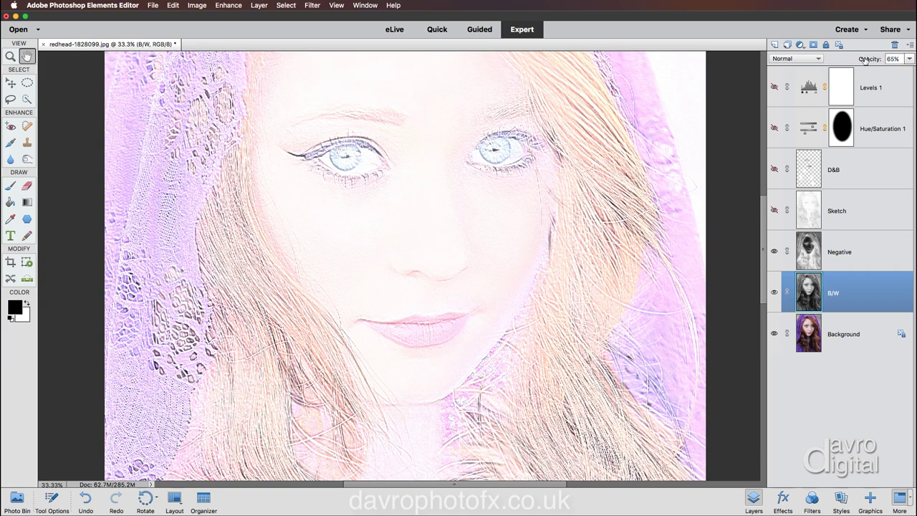
drag(866, 61, 862, 60)
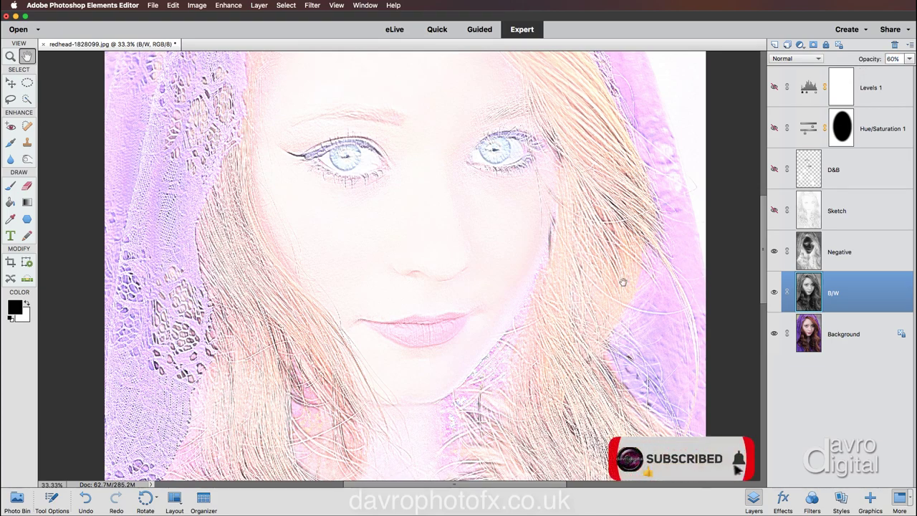
Examine the color-tinted face, hair and lace up close, and preview the Hue/Saturation 1 vignette on the portrait
drag(594, 323, 598, 447)
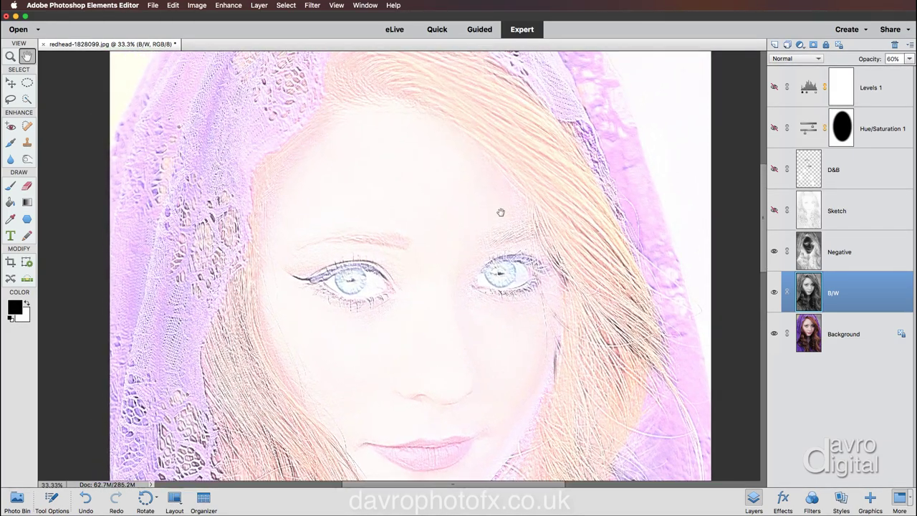
drag(476, 199, 452, 114)
drag(428, 154, 424, 124)
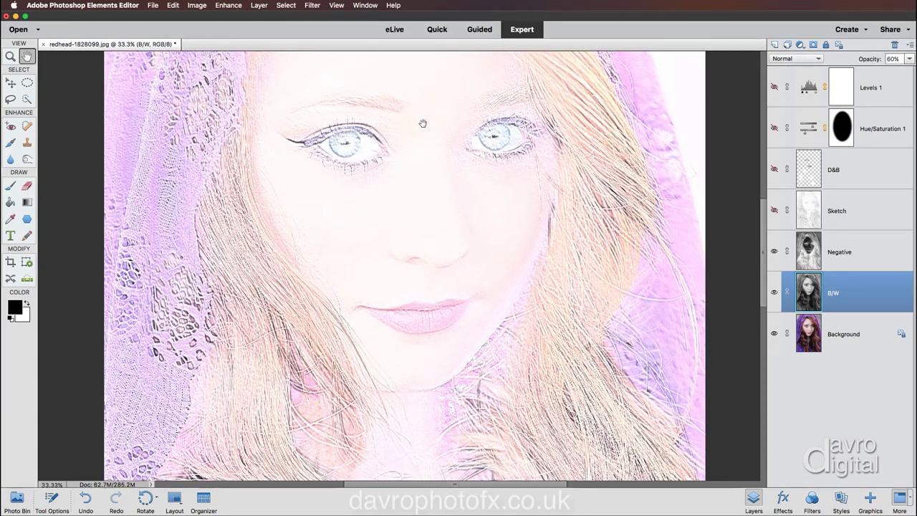
alt+click(423, 156)
alt+click(423, 156)
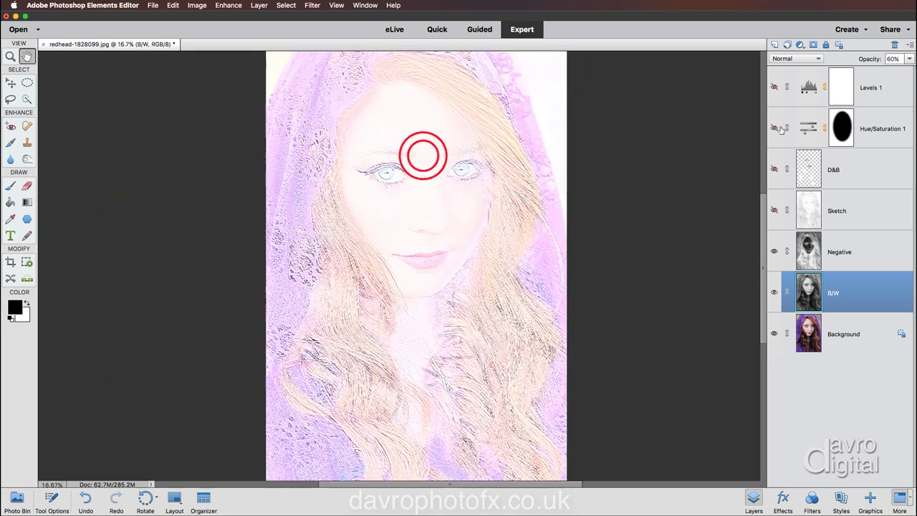
click(774, 128)
click(774, 128)
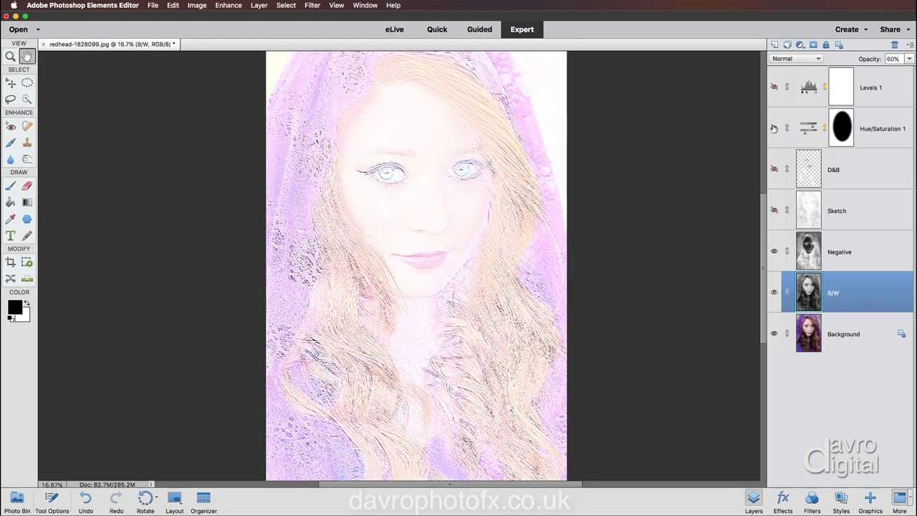
Compare the portrait with the Negative layer hidden and the B/W layer off and on, and show both layers again
click(774, 252)
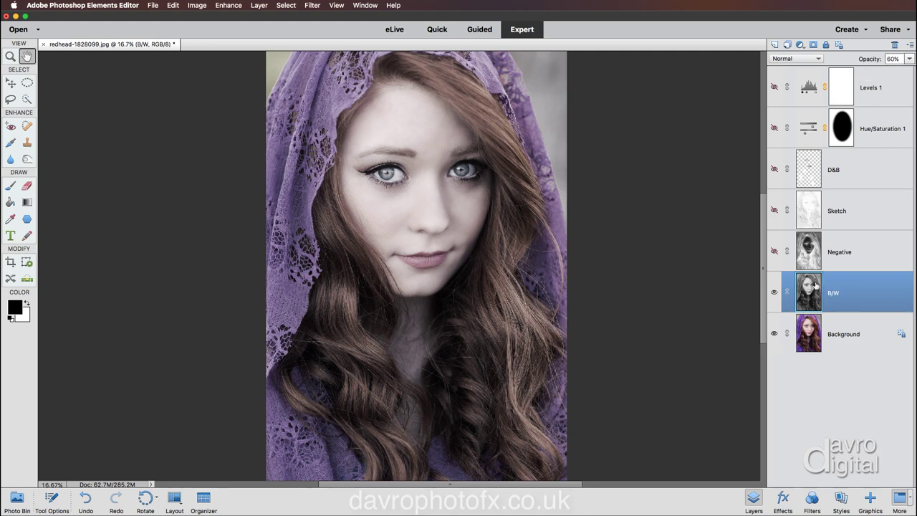
click(774, 292)
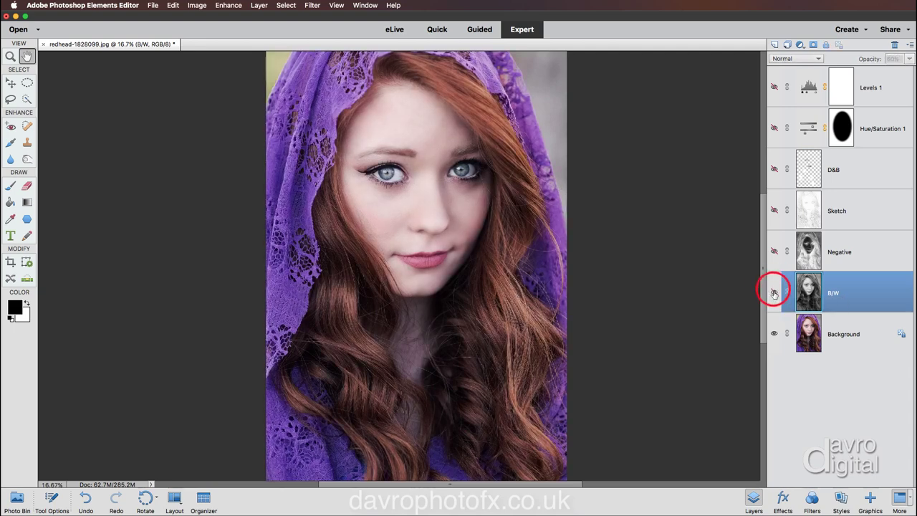
click(774, 292)
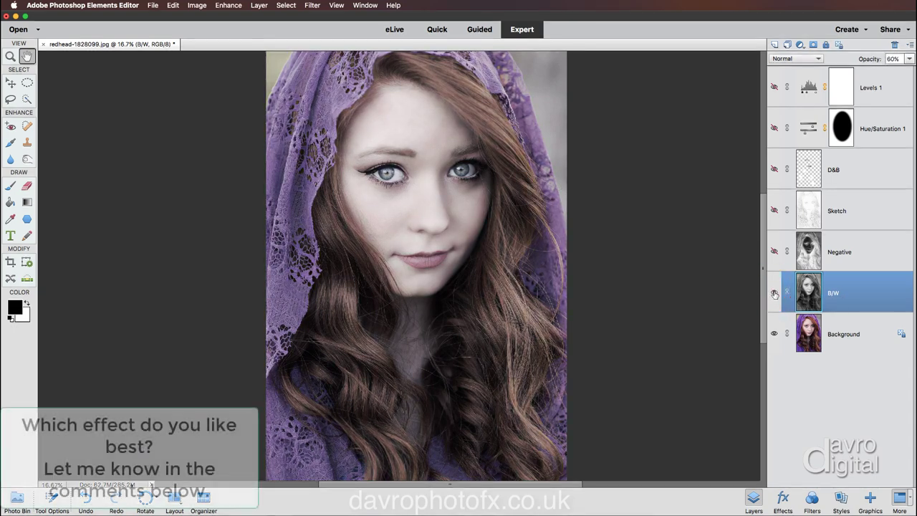
click(774, 251)
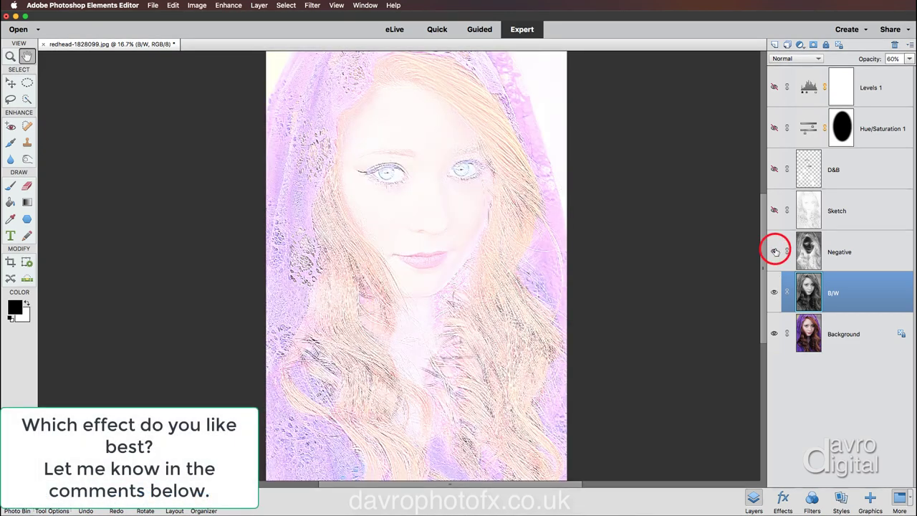
Make the Sketch, D&B, Hue/Saturation 1 and Levels 1 layers visible again
click(775, 210)
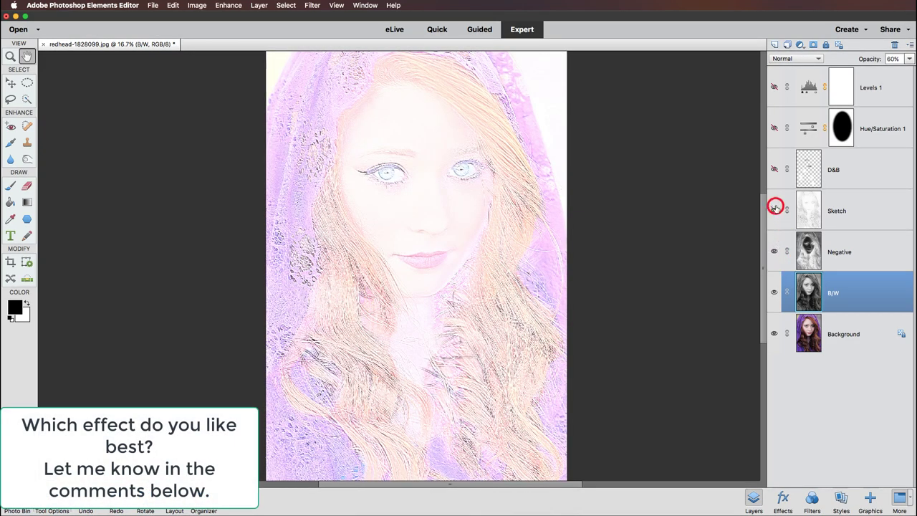
click(775, 169)
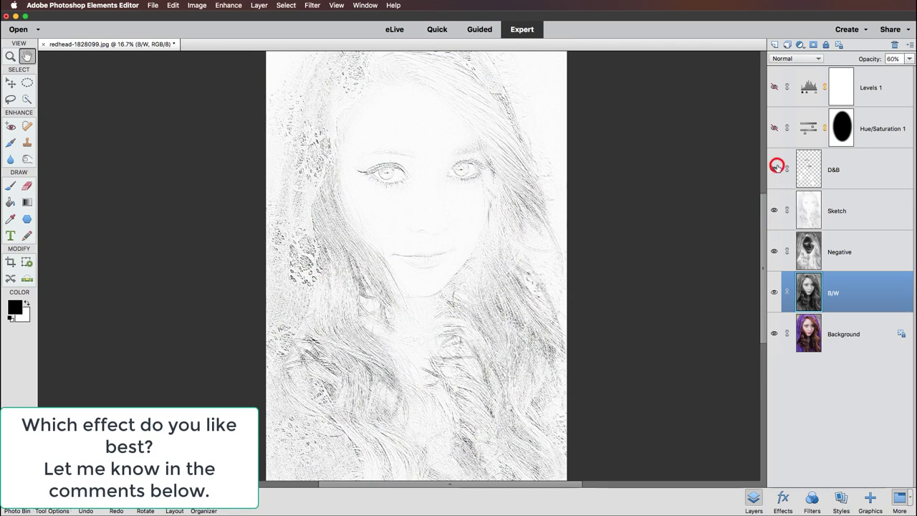
click(775, 128)
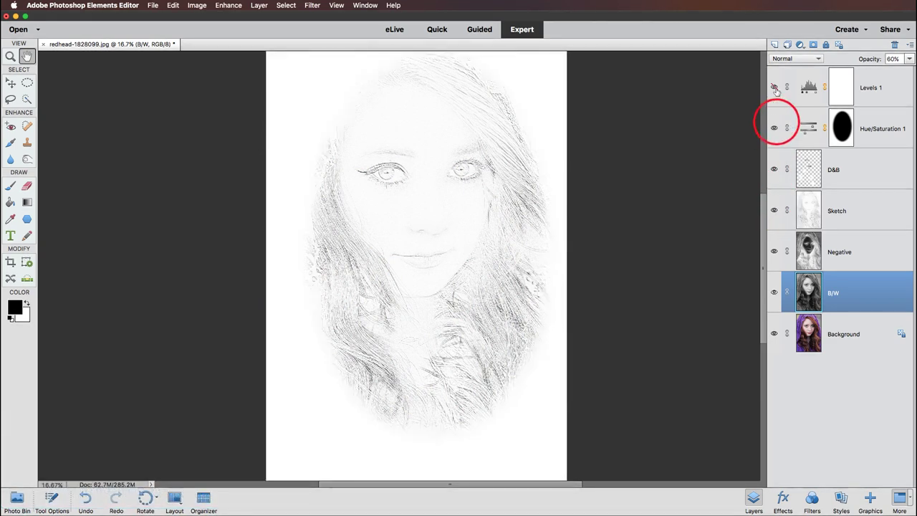
click(776, 86)
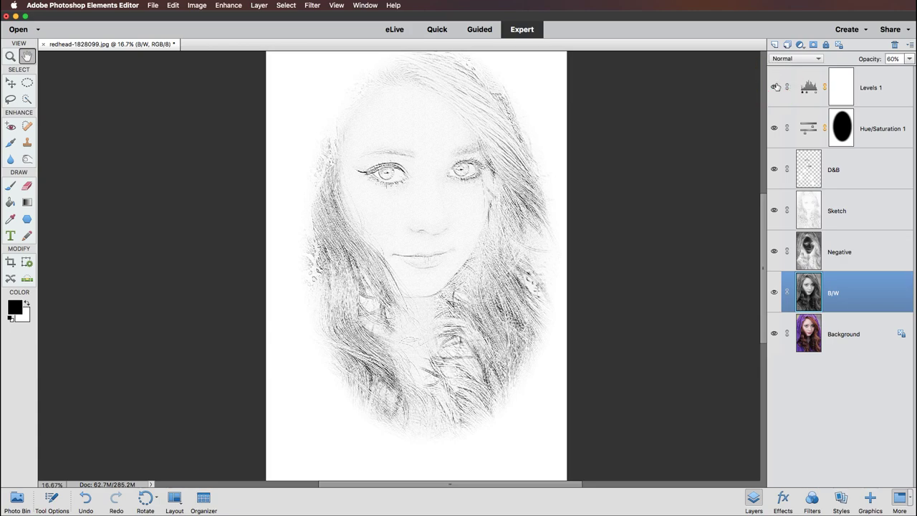